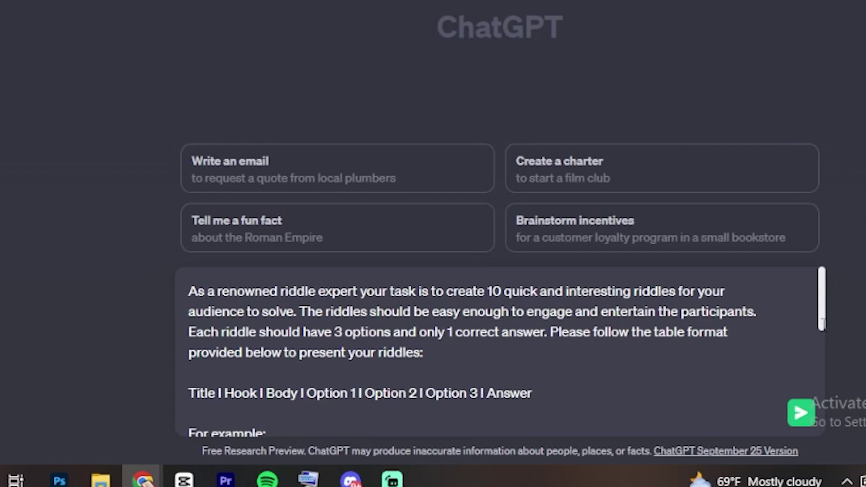
Review the pasted 10-riddle prompt and send it to ChatGPT.
left_click_drag(822, 324, 844, 374)
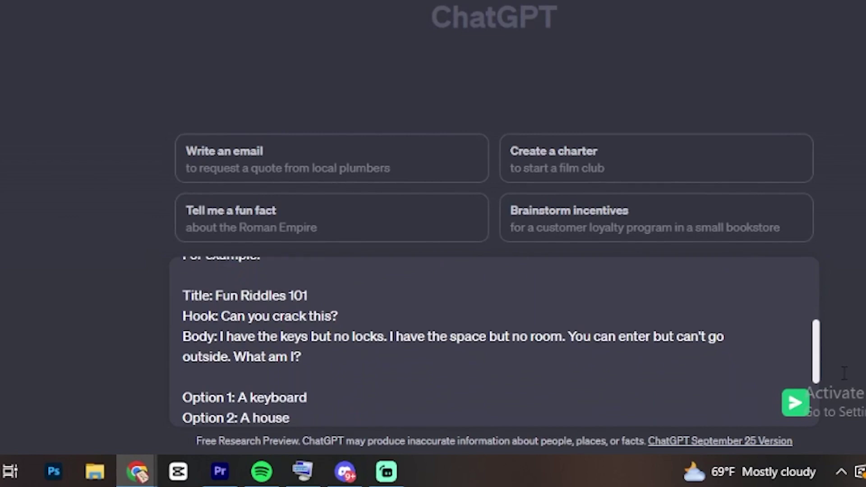
left_click_drag(844, 373, 842, 421)
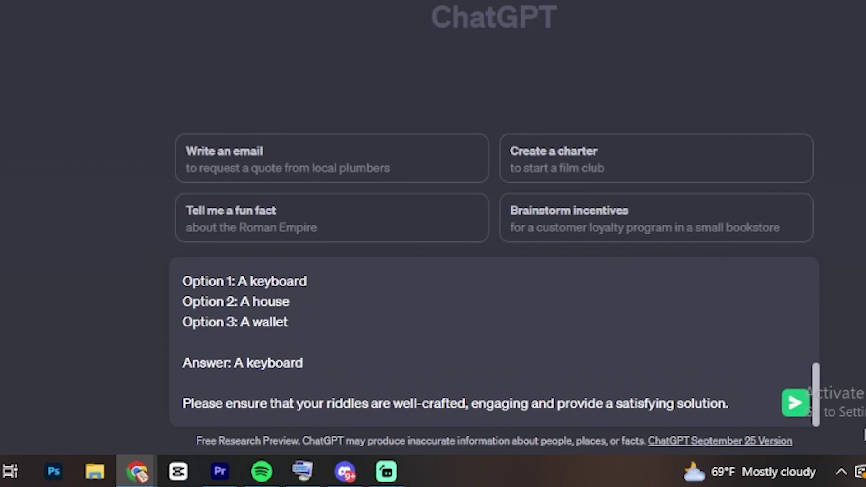
left_click(797, 412)
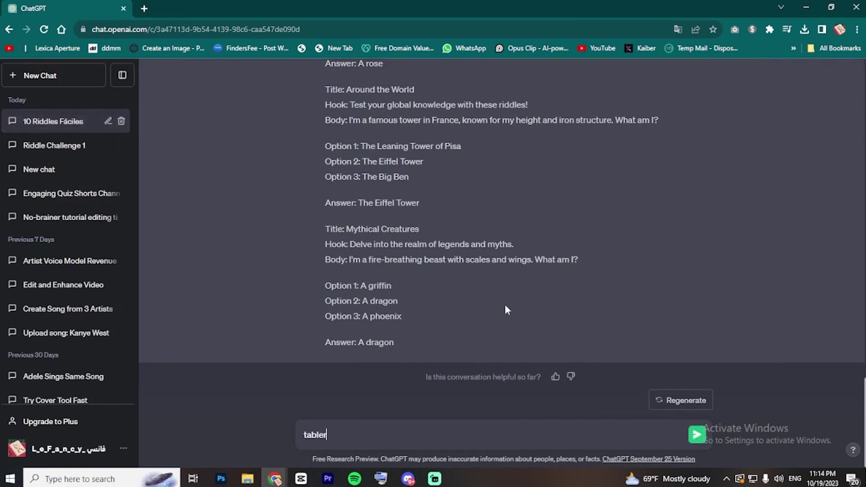
Ask ChatGPT to put the riddles in a table, then send 'continue' for more riddles.
key("BackSpace")
key("Return")
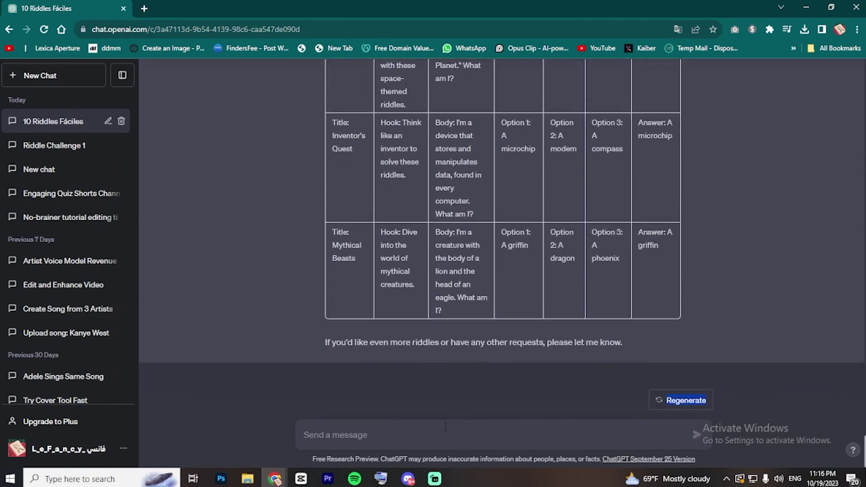
key("Return")
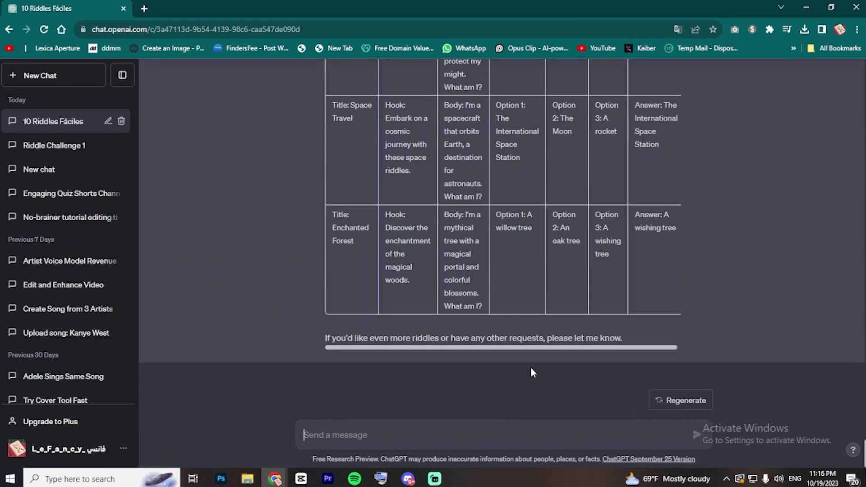
type("continue")
key("Return")
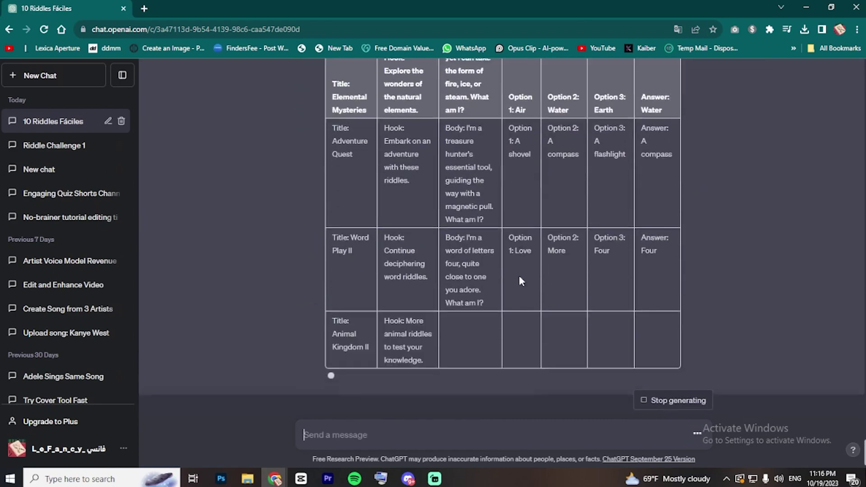
left_click_drag(864, 447, 864, 171)
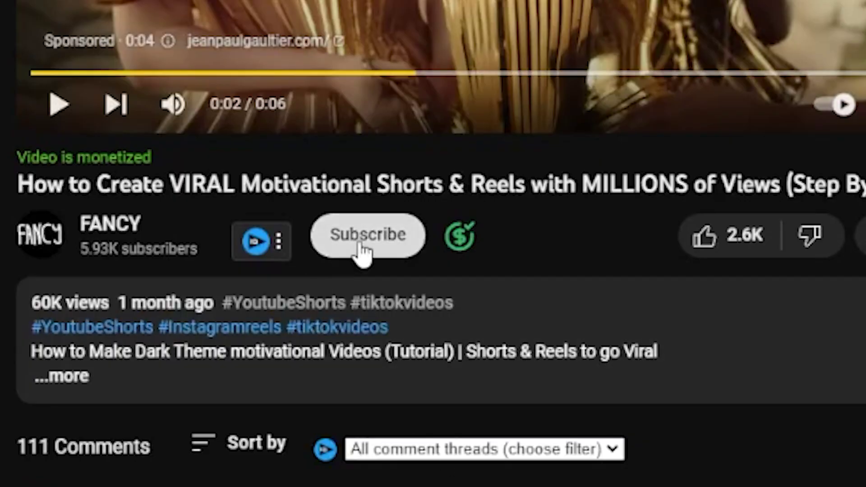
Subscribe to the YouTube channel with notifications set to All.
left_click(364, 250)
left_click(342, 251)
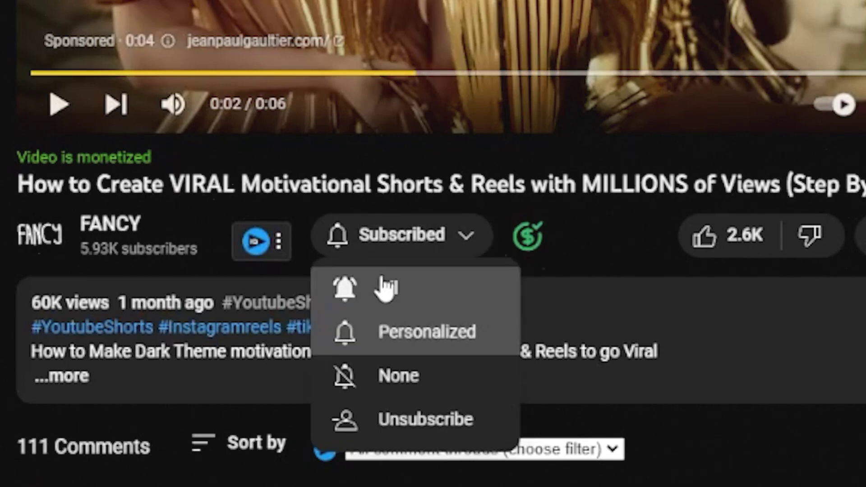
left_click(386, 290)
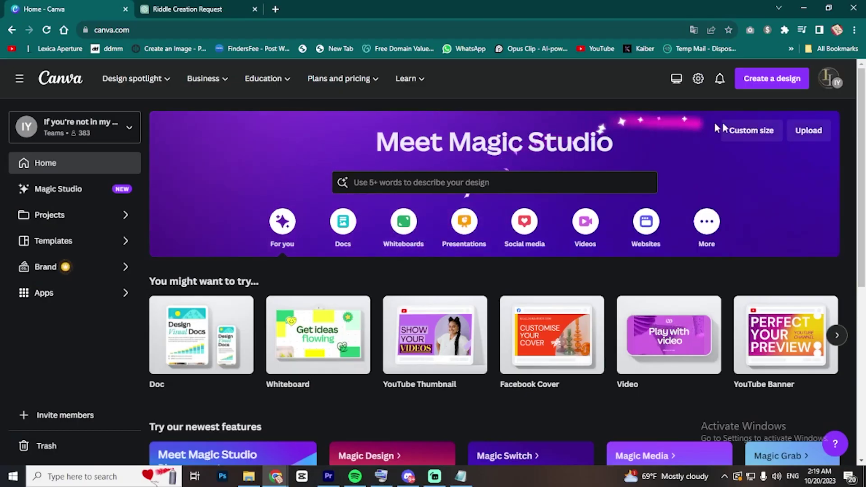
Start a Mobile Video design and place the recently used wavy-border graphic.
left_click(778, 84)
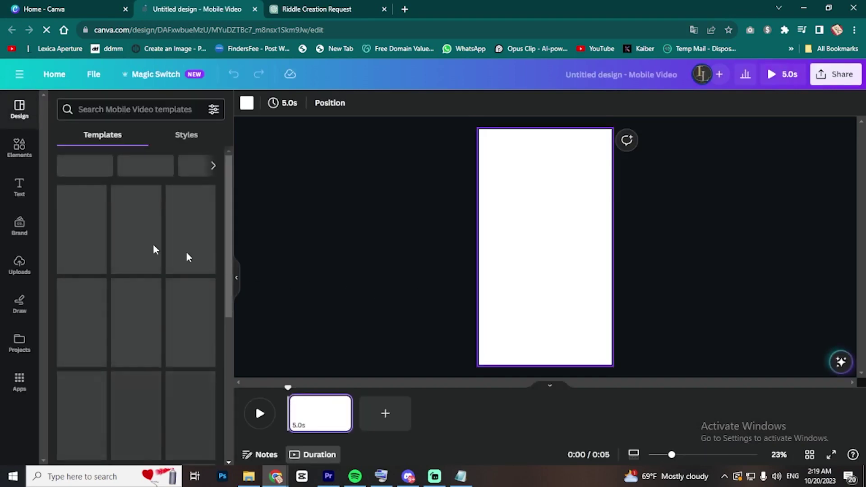
left_click(25, 158)
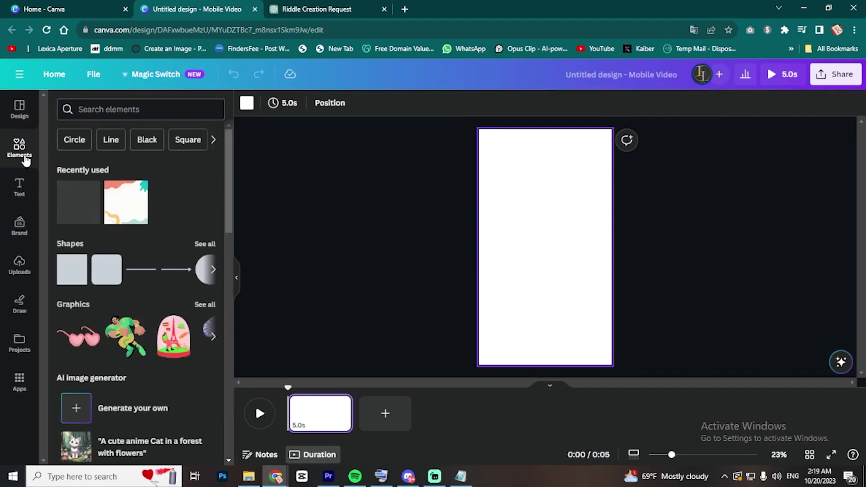
left_click(116, 212)
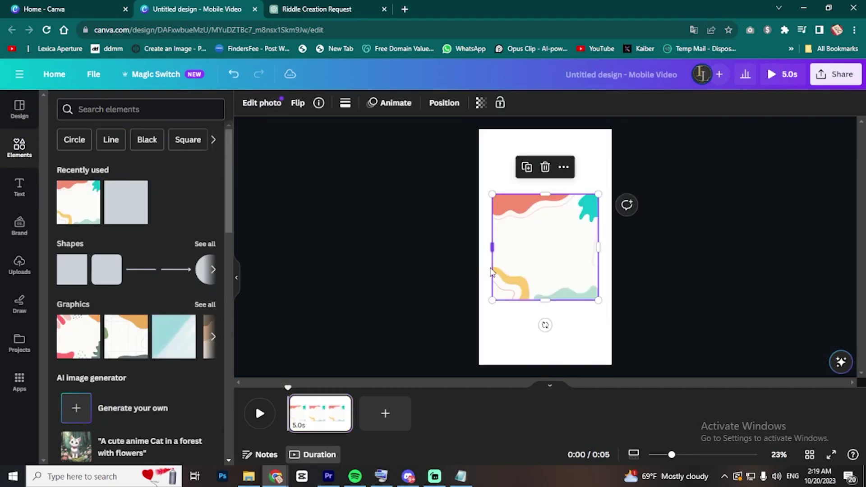
Move and stretch the wavy-border graphic so it covers the whole page.
left_click_drag(566, 213, 524, 148)
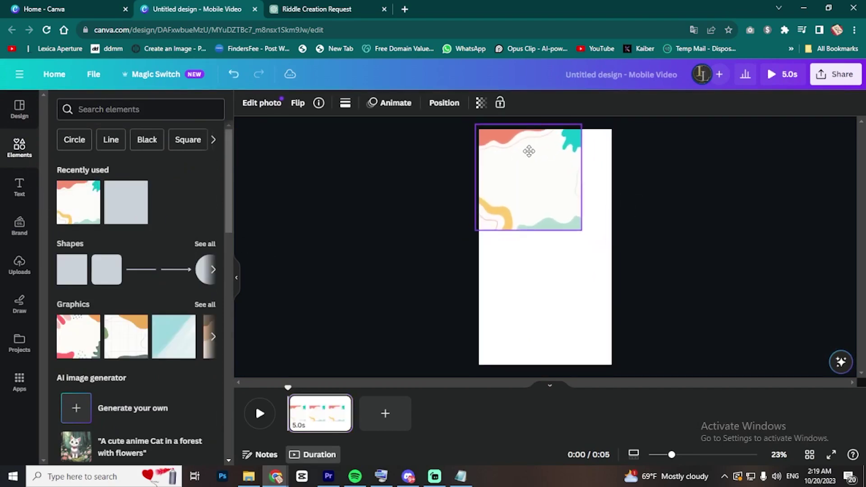
left_click_drag(579, 231, 622, 356)
left_click_drag(563, 311, 561, 369)
left_click_drag(568, 320, 568, 320)
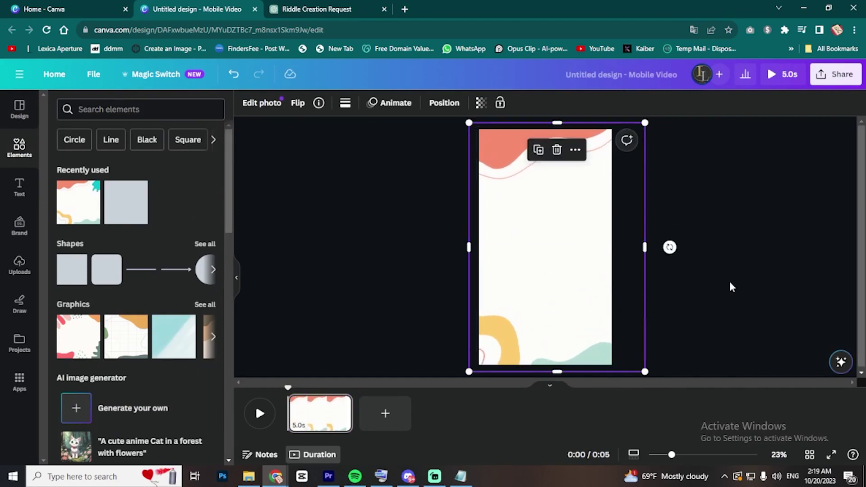
left_click(731, 287)
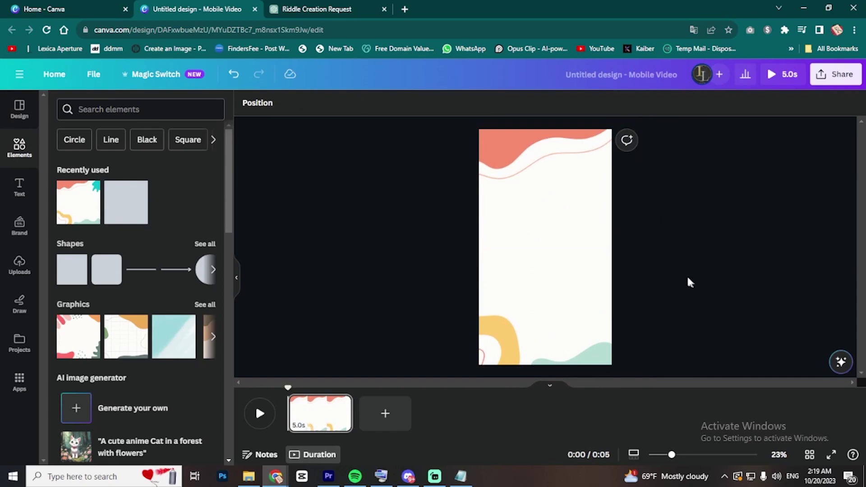
Add a heading with the pasted 'Animal Riddles' title near the top of the page.
left_click(32, 198)
left_click(122, 218)
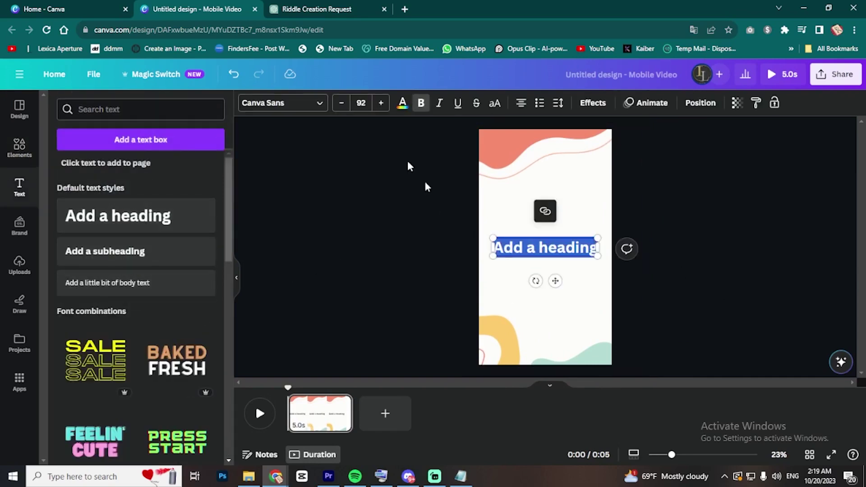
left_click(337, 8)
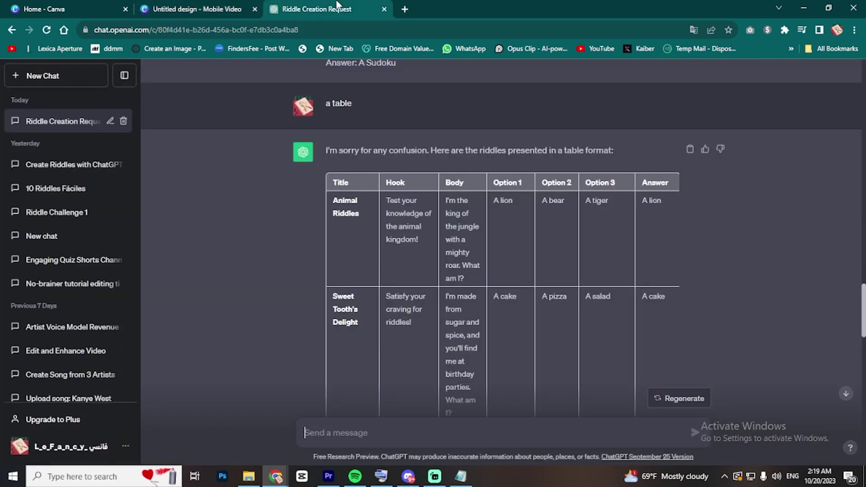
left_click(241, 7)
key("ctrl+a")
type("Animal Riddles")
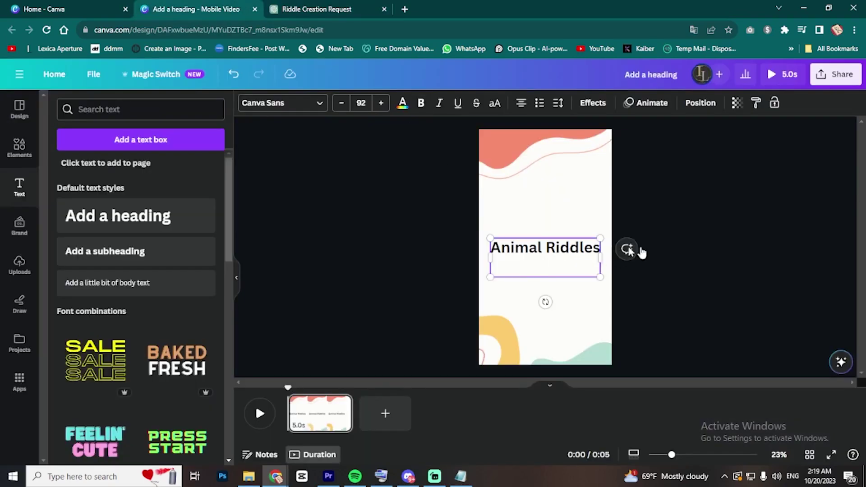
left_click_drag(537, 248, 532, 155)
Set the title font to Archivo Black with a white drop shadow.
double_click(532, 156)
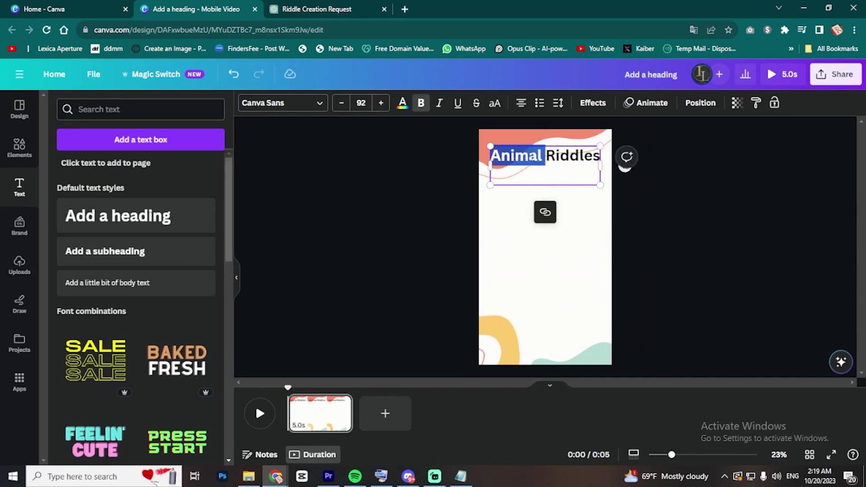
key("ctrl+a")
left_click(282, 103)
left_click(129, 353)
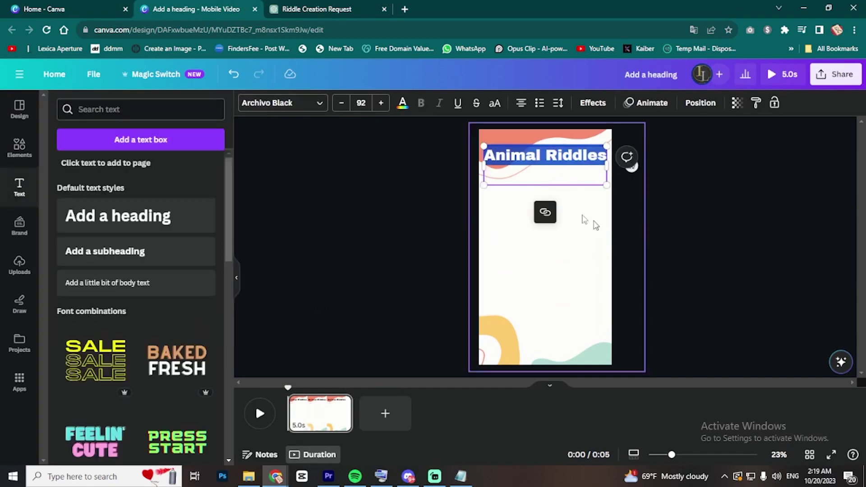
left_click(592, 103)
left_click(131, 168)
left_click(202, 347)
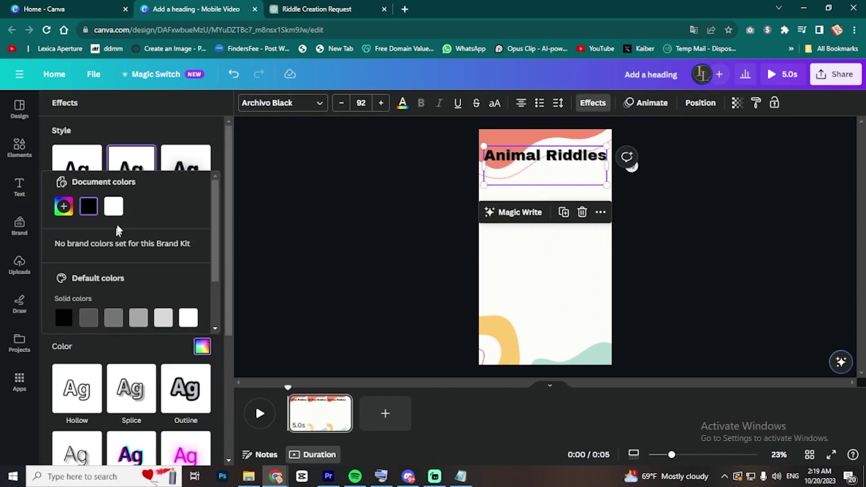
left_click(114, 208)
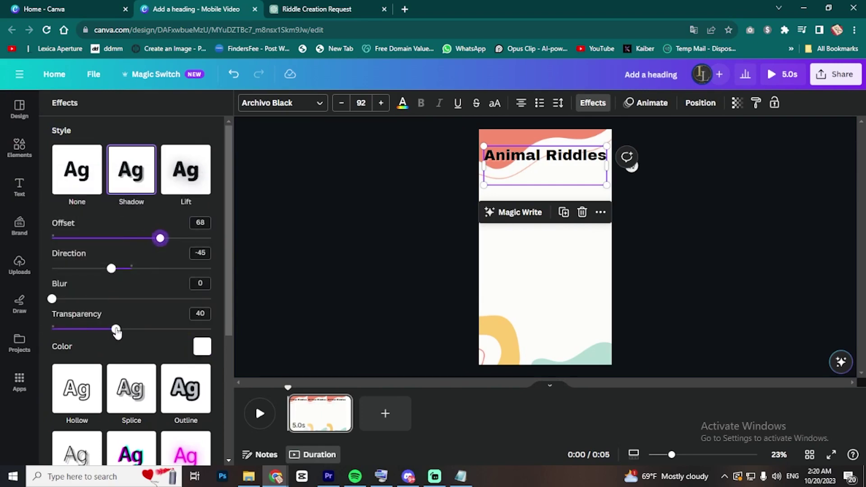
Give the Animal Riddles title the Ascend animation.
left_click(536, 194)
left_click(544, 154)
left_click(645, 102)
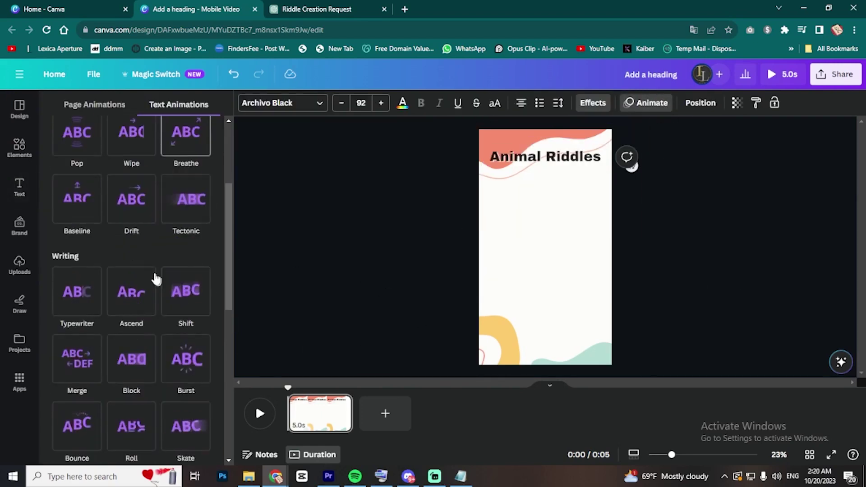
left_click(86, 149)
scroll(127, 298, "down", 5)
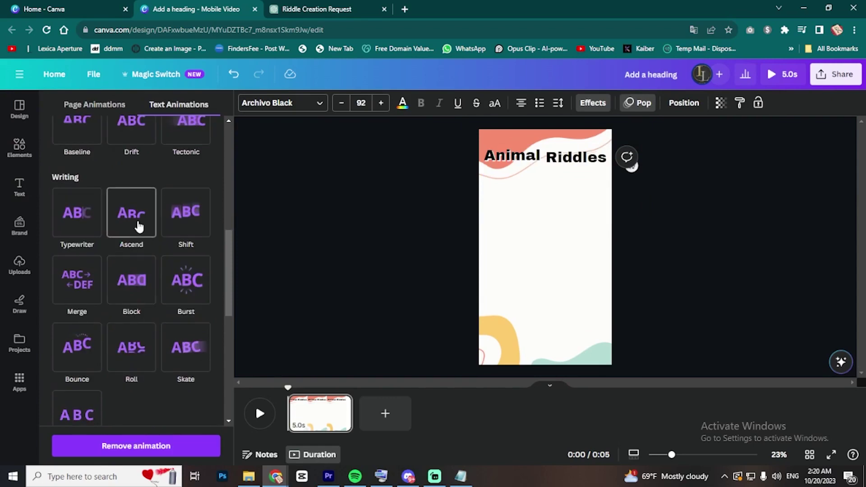
left_click(137, 224)
left_click(696, 299)
left_click(544, 156)
left_click(695, 298)
left_click(545, 156)
left_click(671, 194)
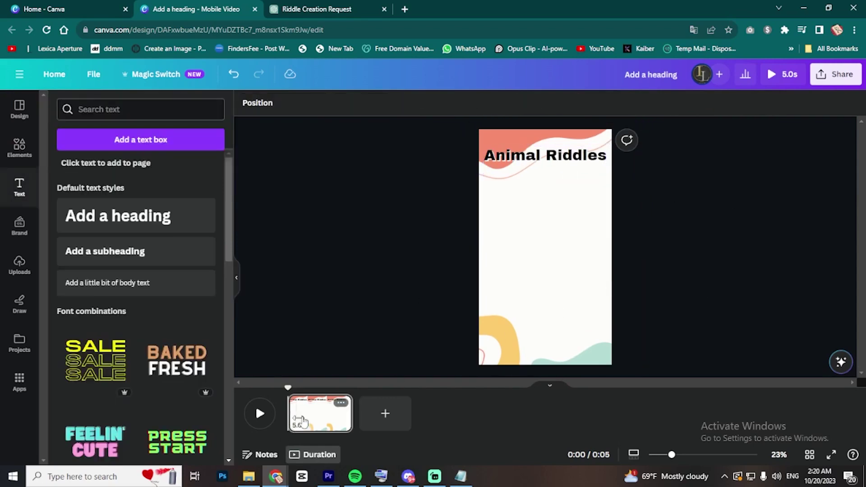
Lengthen the page to 20 seconds and preview it.
left_click_drag(349, 411, 547, 416)
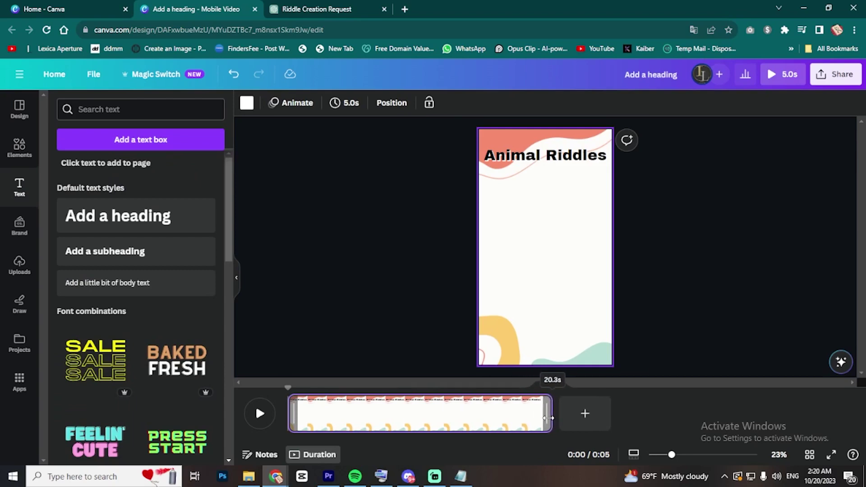
left_click_drag(543, 420, 544, 419)
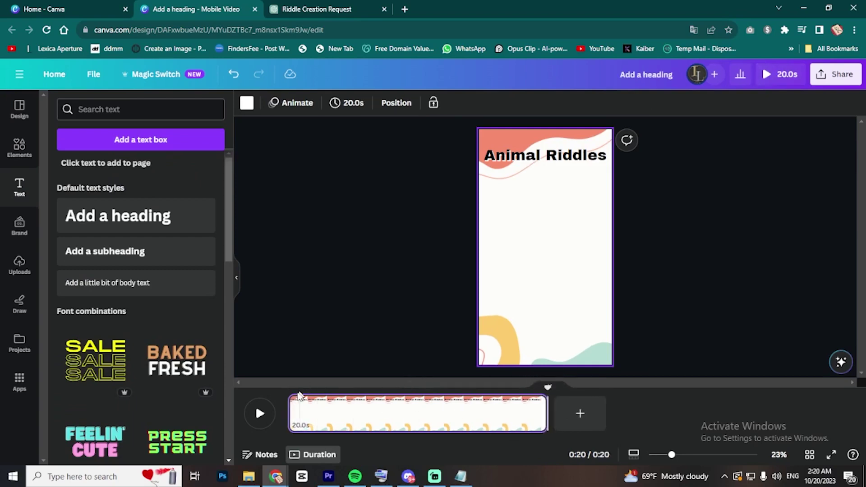
left_click(260, 413)
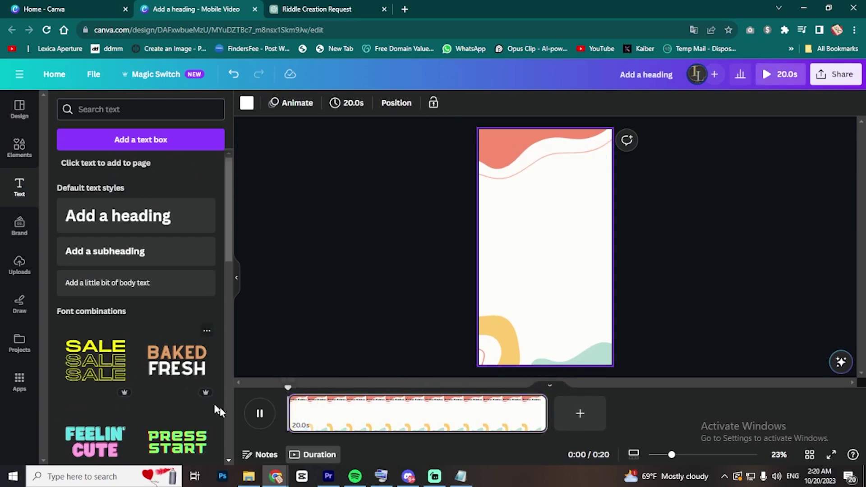
left_click(260, 413)
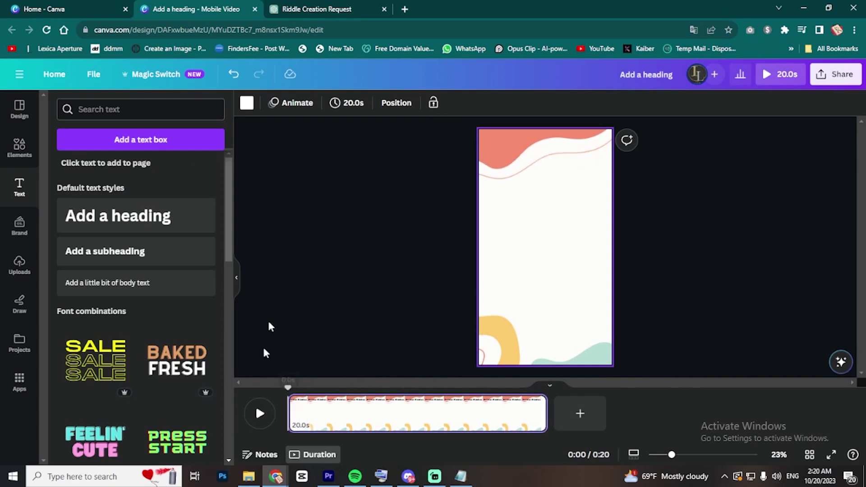
Add a heading reading 'Test your knowledge of the animal kingdom!' under the title.
left_click(106, 221)
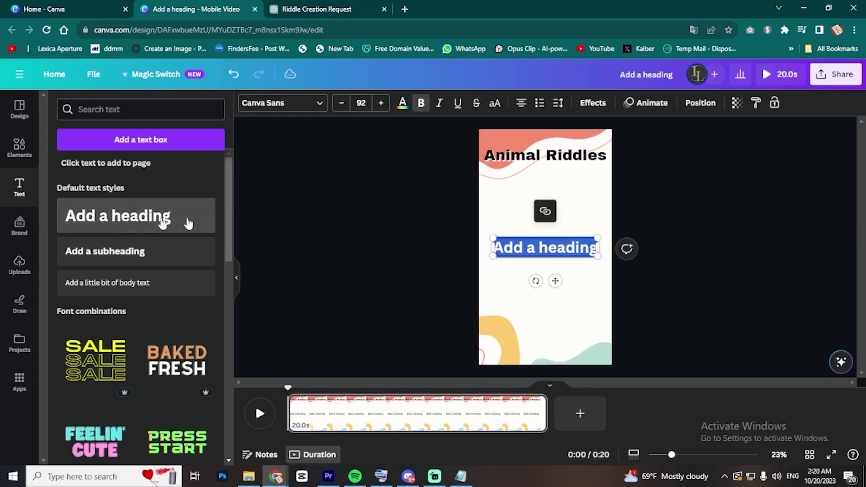
left_click(311, 9)
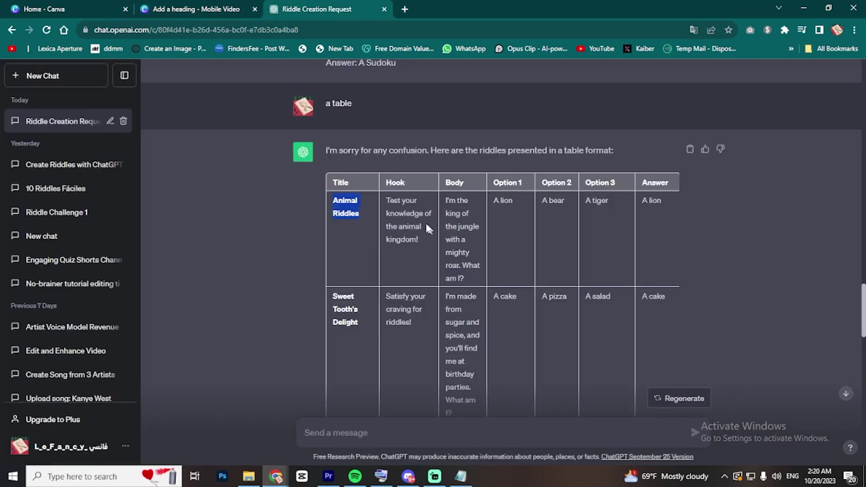
left_click(182, 8)
double_click(545, 247)
type("Test your knowledge of the animal kingdom!")
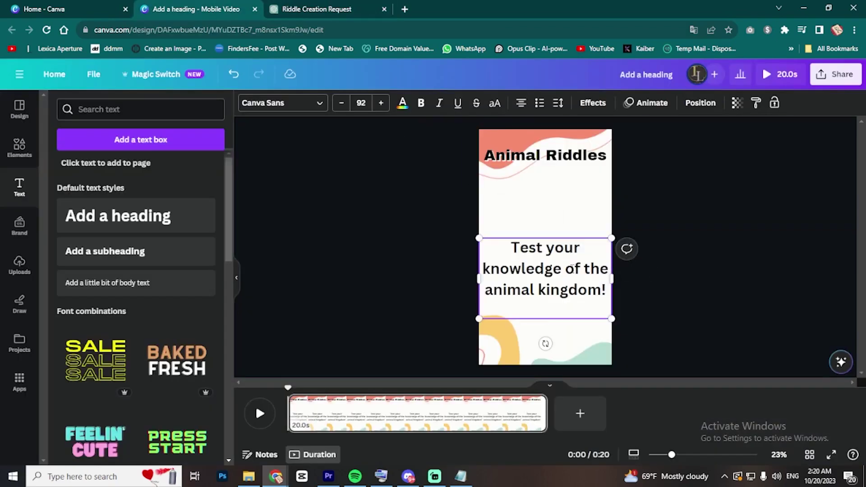
left_click_drag(541, 271, 538, 206)
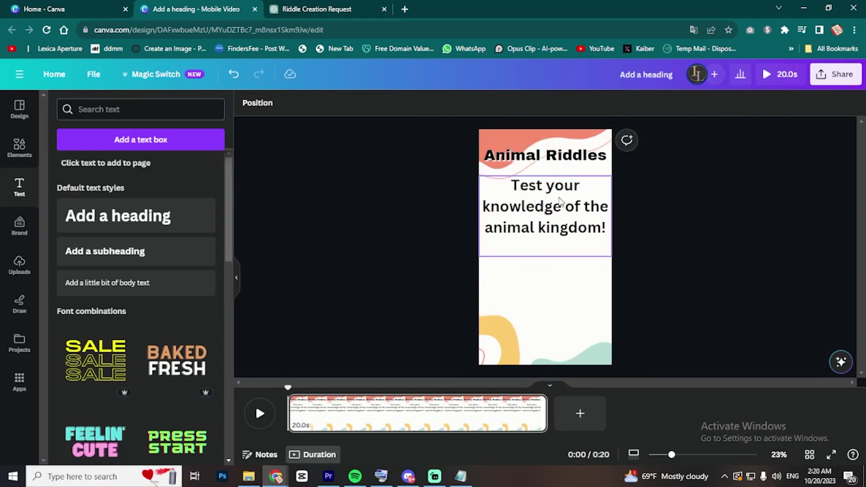
Give the hook text a shadow with transparency 100.
left_click(602, 107)
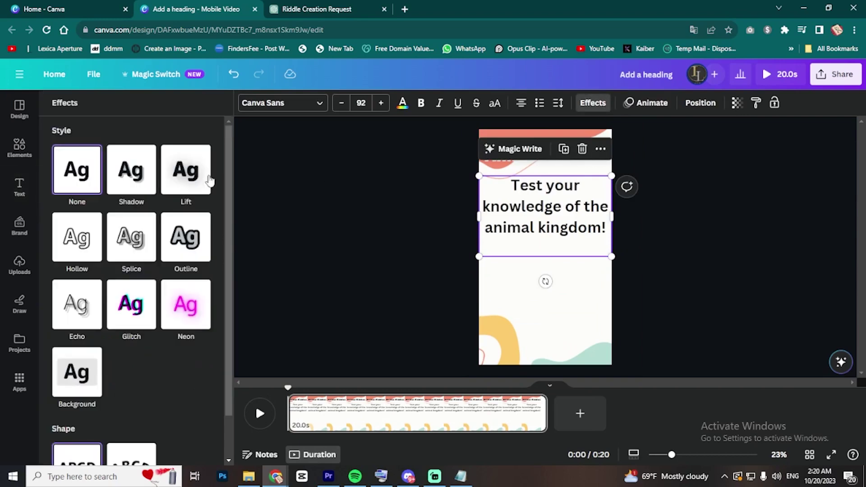
left_click(144, 179)
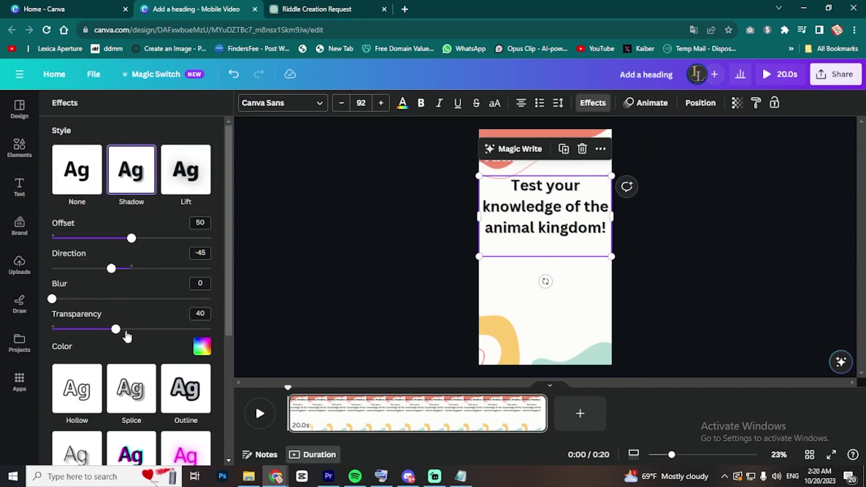
left_click_drag(126, 333, 321, 332)
left_click(392, 292)
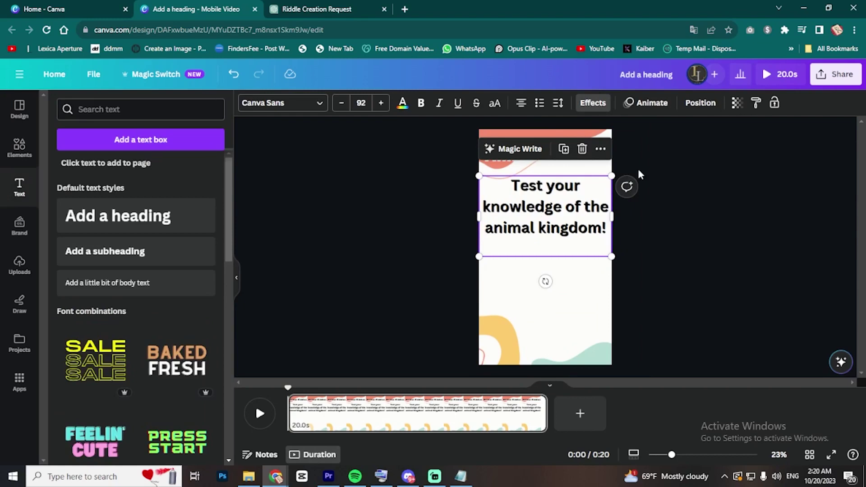
Apply the Breathe animation to the hook with scale set to In.
left_click(652, 103)
scroll(139, 284, "down", 4)
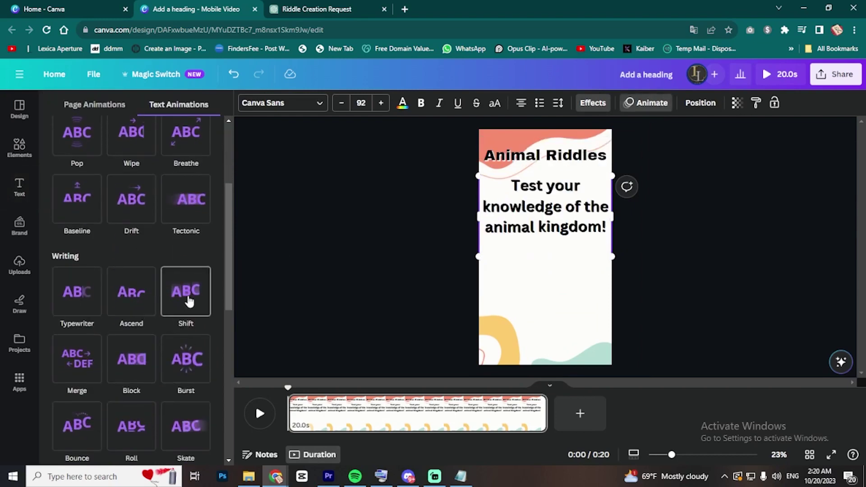
scroll(187, 289, "down", 2)
scroll(122, 279, "up", 5)
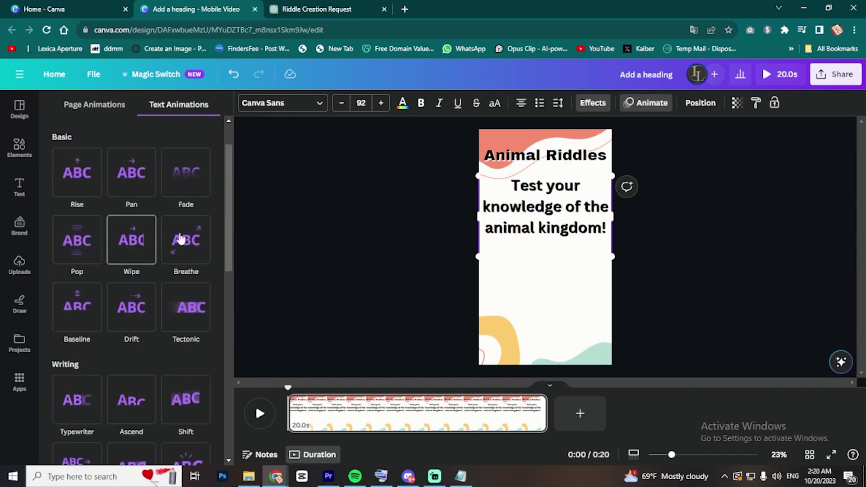
left_click(194, 243)
left_click(93, 351)
left_click(664, 259)
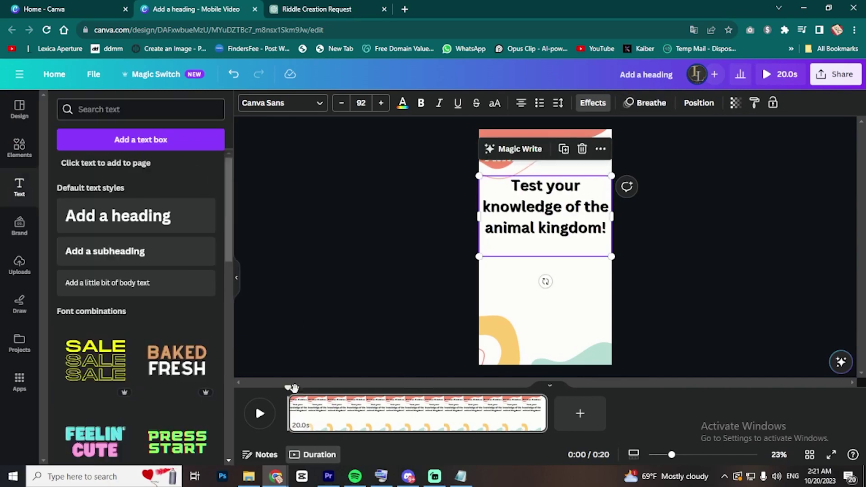
left_click_drag(290, 388, 300, 388)
Show the hook's timing on the timeline and preview the video from the start.
right_click(534, 178)
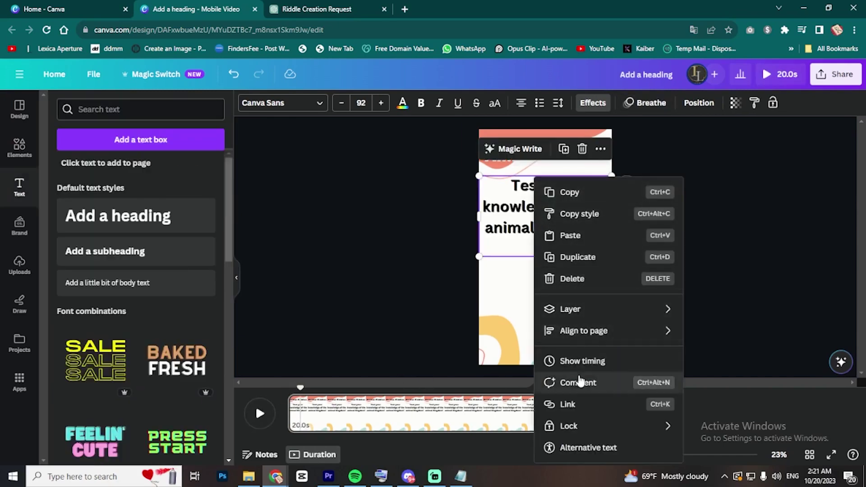
left_click(582, 361)
mouse_move(293, 377)
left_mouse_down()
mouse_move(276, 390)
mouse_move(305, 394)
mouse_move(293, 378)
left_mouse_up()
left_click(259, 409)
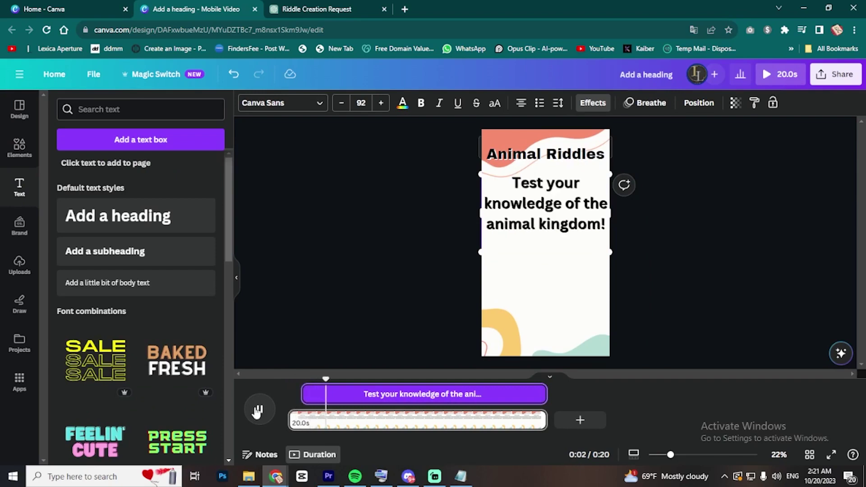
left_click(247, 261)
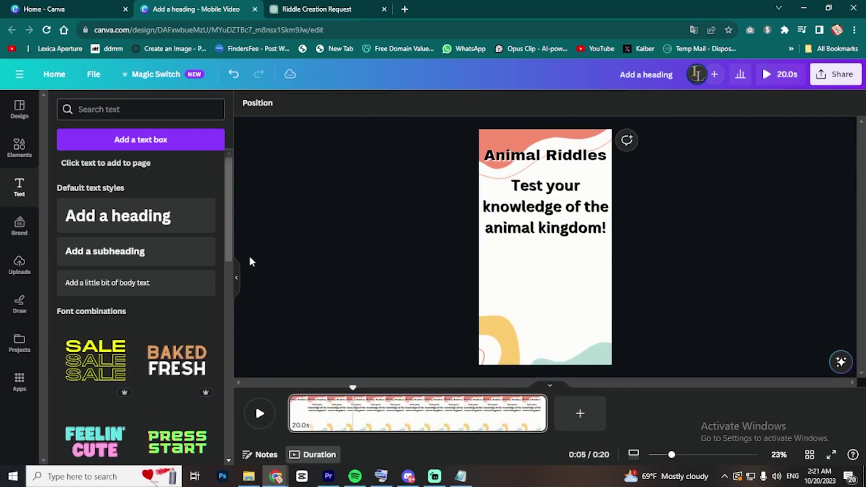
Add a heading with the bold riddle 'I'm the king of the jungle with a mighty roar. What am I?'.
left_click(153, 228)
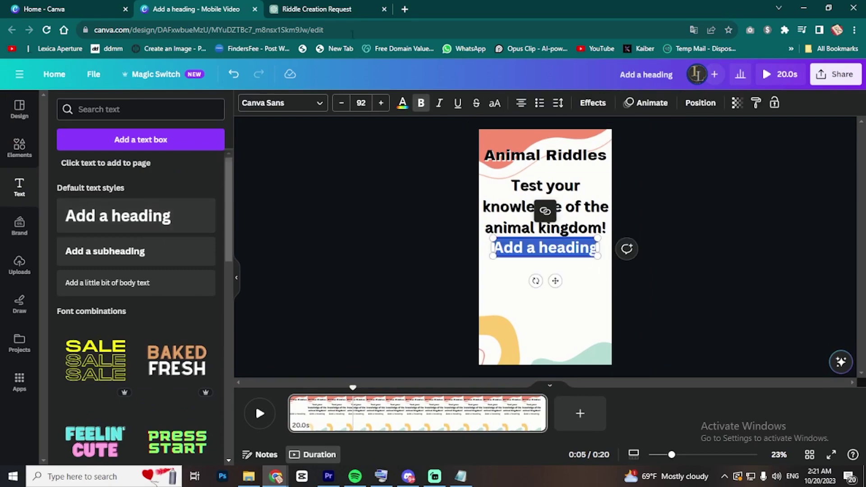
left_click(325, 8)
left_click(186, 6)
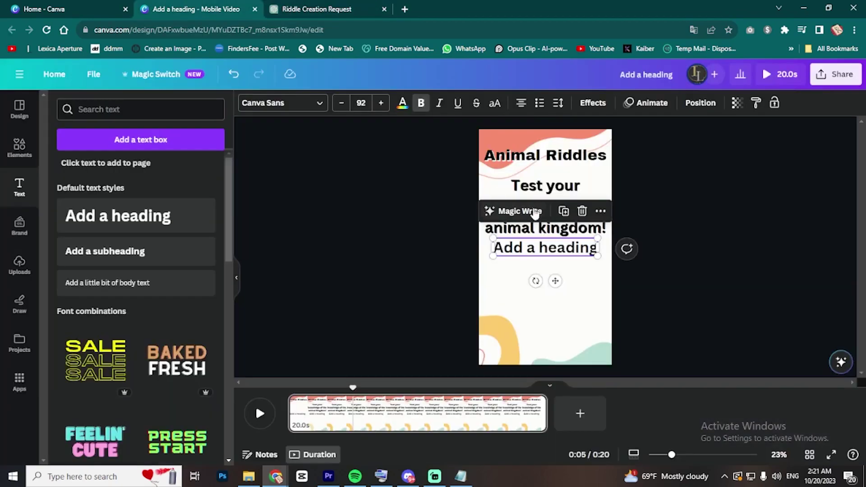
type("I'm the king of the jungle with a mighty roar. What am I?")
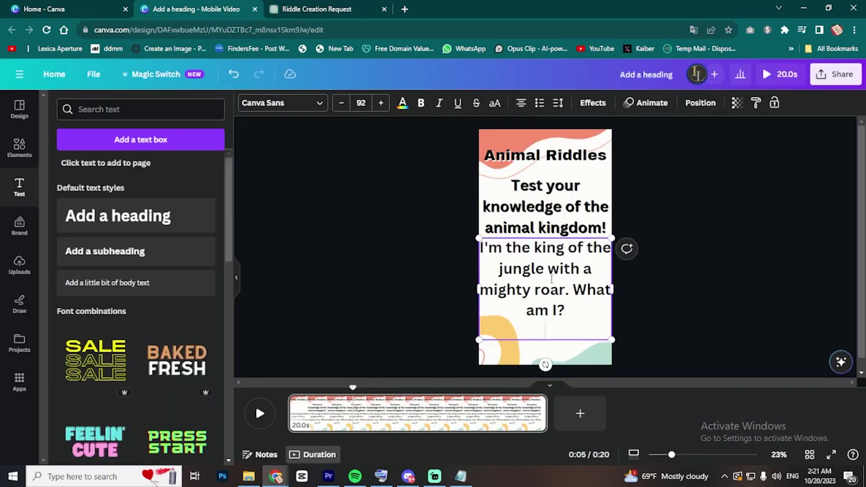
key("ctrl+a")
key("ctrl+b")
Set the riddle font to Archivo Black and move it under the title.
left_click(284, 103)
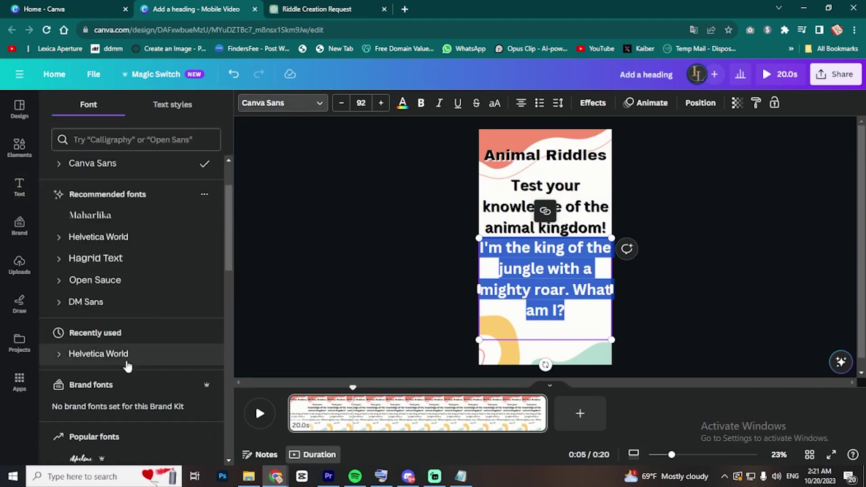
scroll(176, 406, "down", 3)
scroll(108, 401, "down", 3)
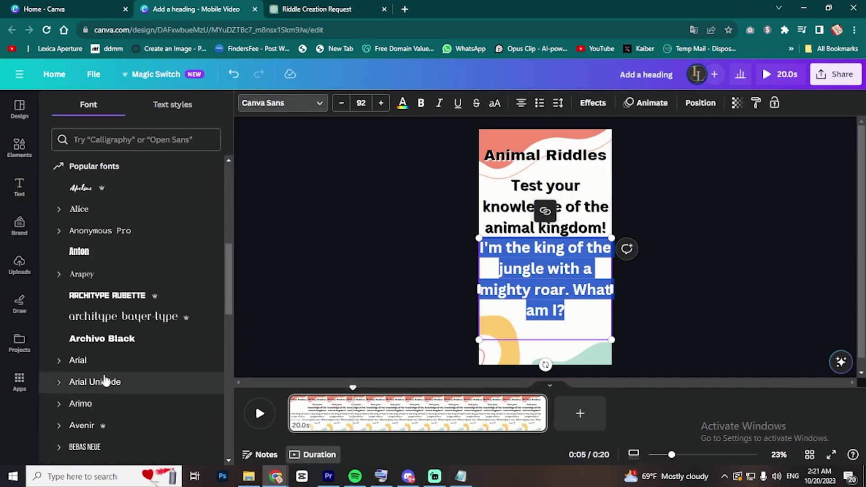
left_click(129, 345)
left_click(718, 301)
left_click(574, 288)
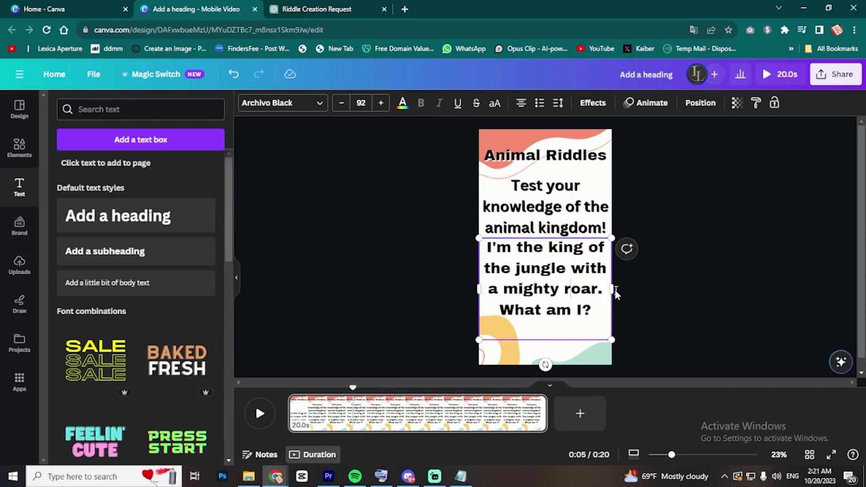
triple_click(558, 301)
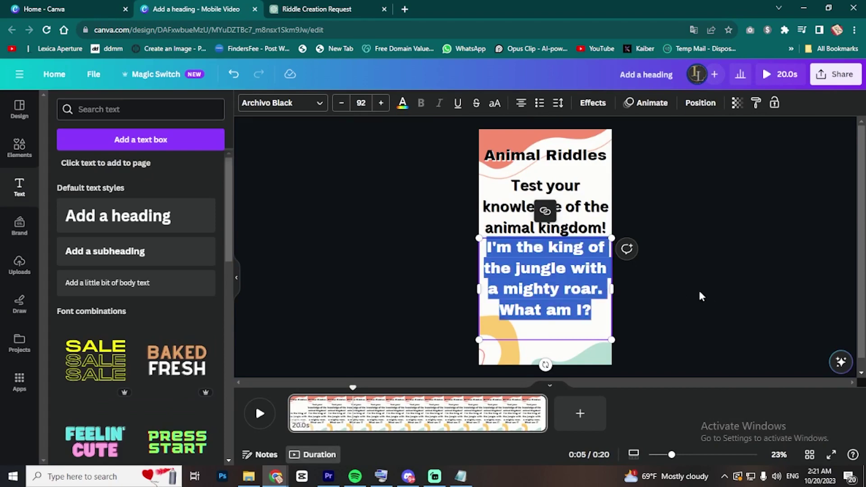
left_click_drag(496, 235, 496, 172)
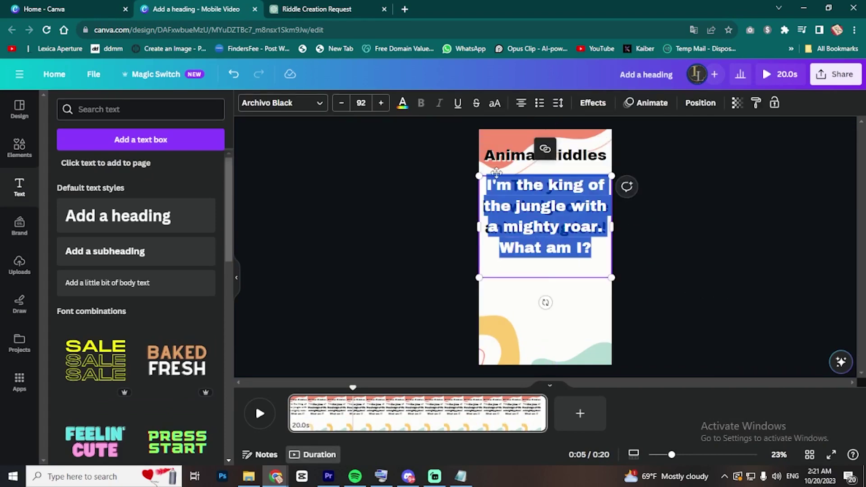
Give the riddle a white shadow with transparency 100.
left_click(595, 110)
left_click(124, 180)
left_click_drag(116, 329, 213, 330)
left_click(202, 346)
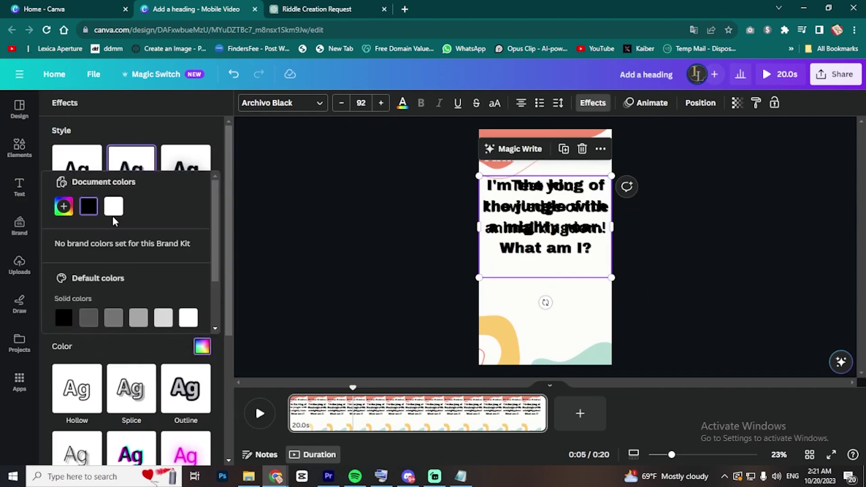
left_click(113, 206)
left_click(661, 128)
Apply the Typewriter animation to the riddle text.
left_click(645, 103)
left_click(74, 301)
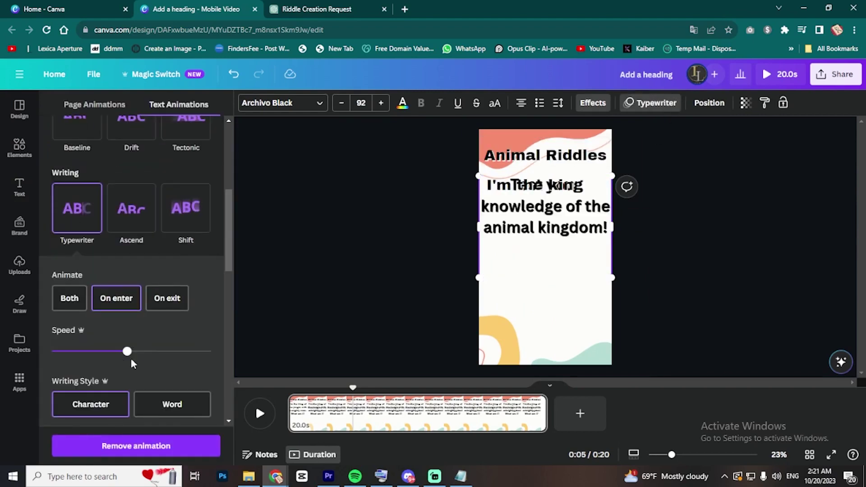
left_click(551, 244)
right_click(551, 245)
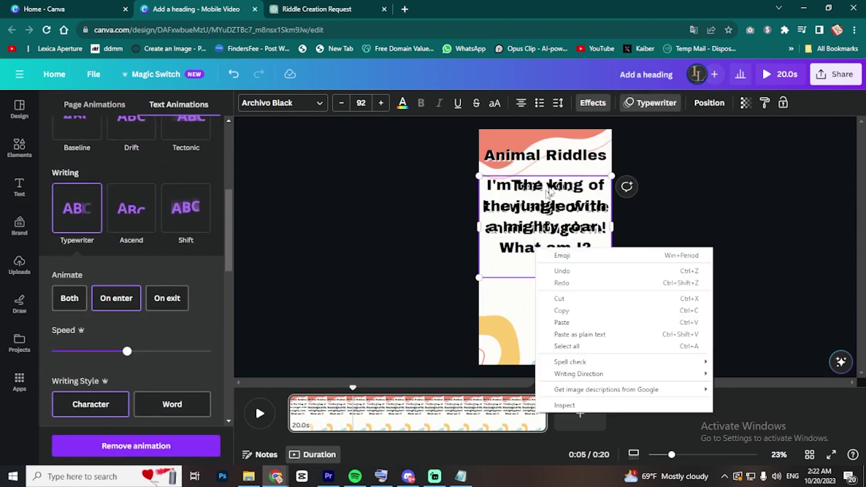
left_click(702, 249)
right_click(541, 176)
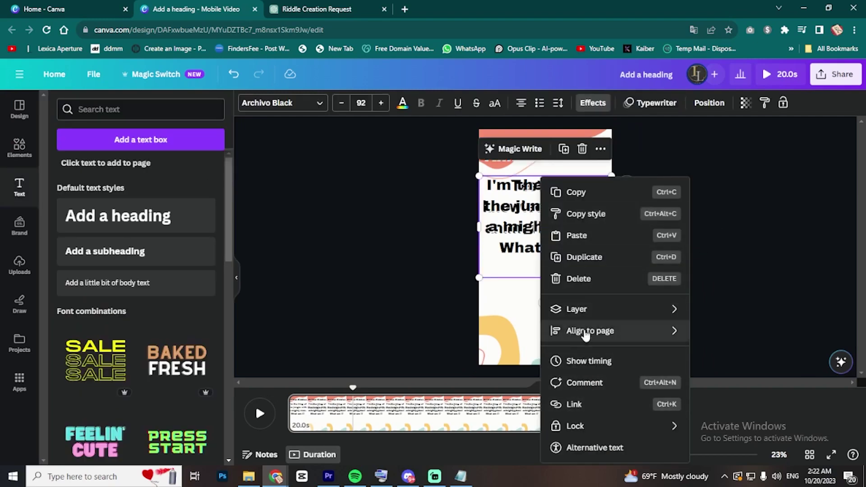
Delay the riddle's start and cut the hook's on-screen time to about 4.9 s.
left_click(587, 362)
left_click_drag(291, 395, 355, 399)
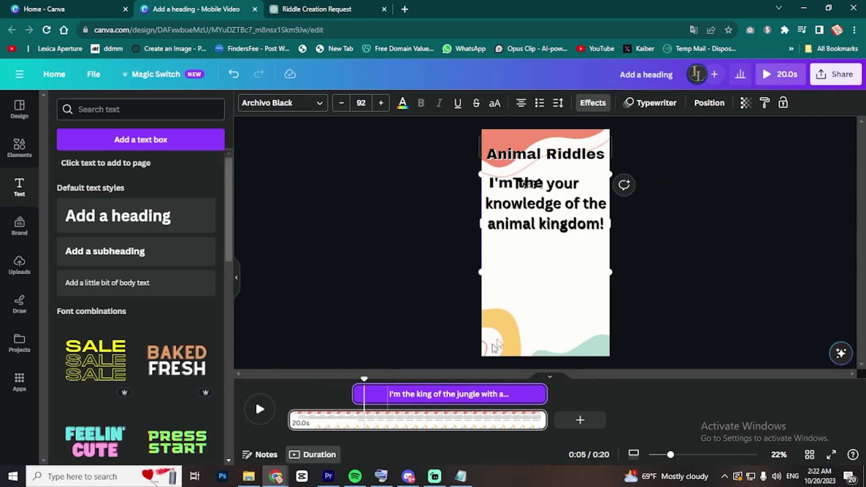
left_click_drag(532, 251, 533, 310)
left_click(551, 207)
right_click(552, 207)
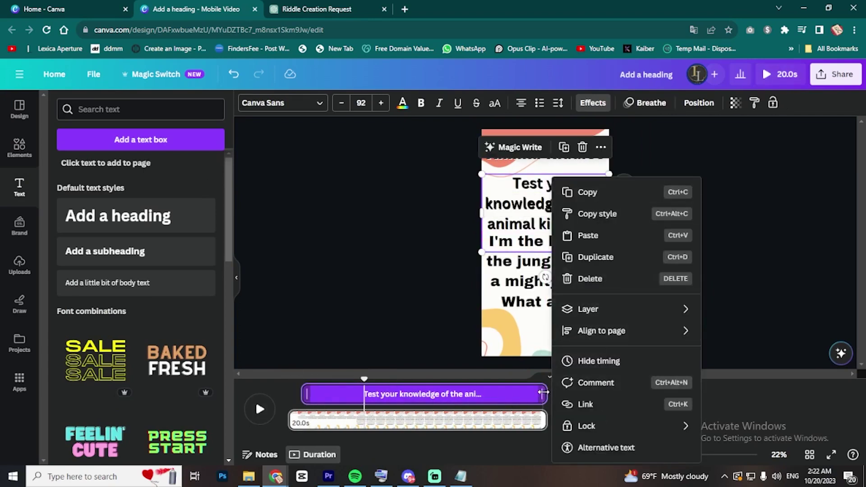
left_click_drag(543, 392, 363, 396)
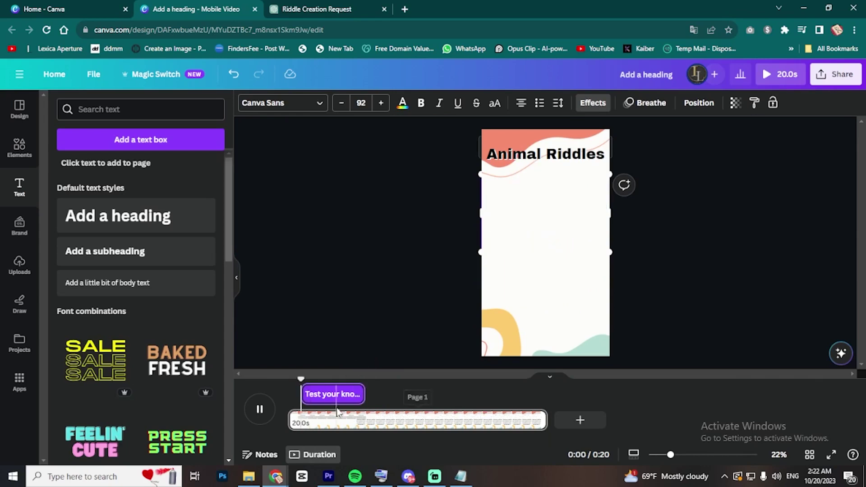
Set the riddle's Typewriter speed to maximum and preview the video.
mouse_move(538, 238)
left_mouse_down()
mouse_move(500, 238)
mouse_move(538, 237)
left_mouse_up()
left_click(654, 103)
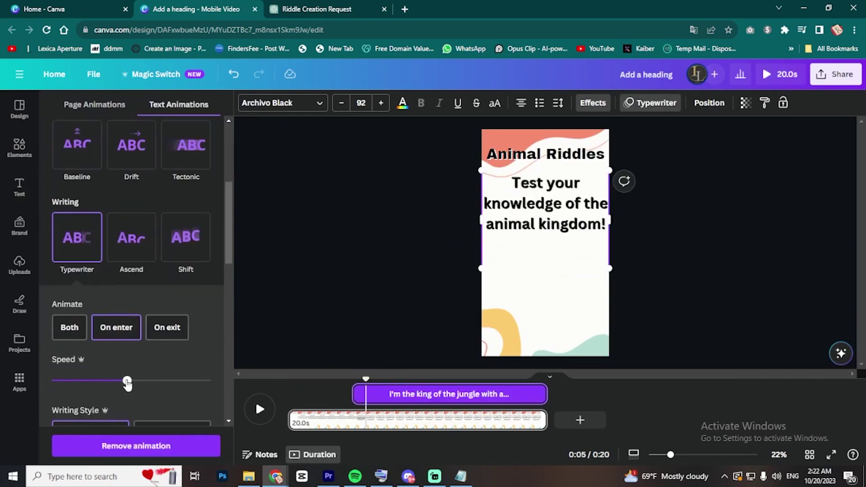
left_click_drag(127, 383, 211, 380)
key("space")
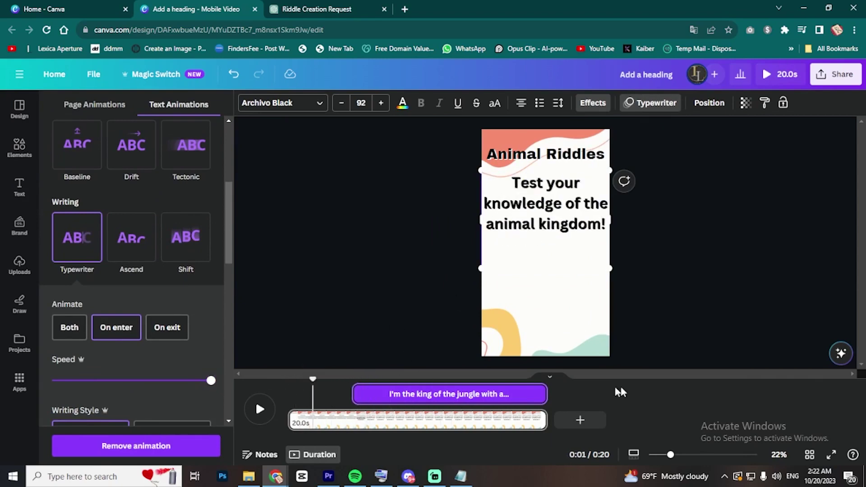
Move the riddle below the hook and check both timings in playback.
left_click(428, 288)
left_click_drag(593, 248, 598, 319)
left_click(545, 205)
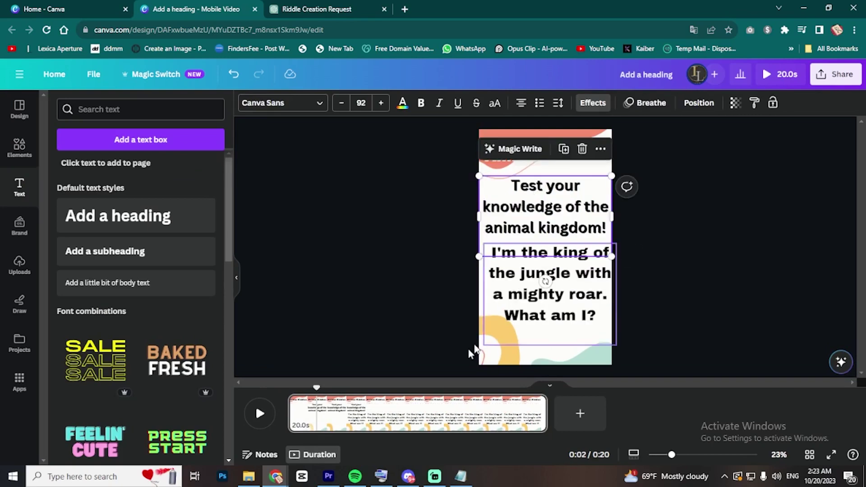
right_click(543, 214)
left_click(592, 361)
key("space")
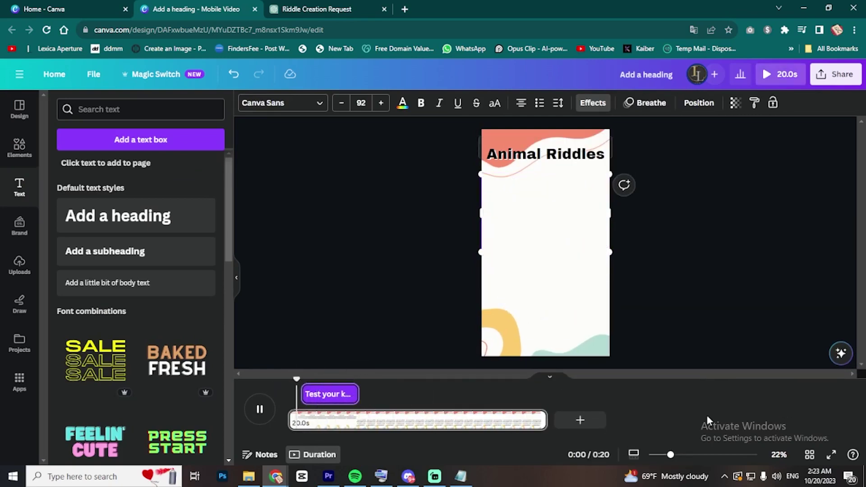
left_click(586, 270)
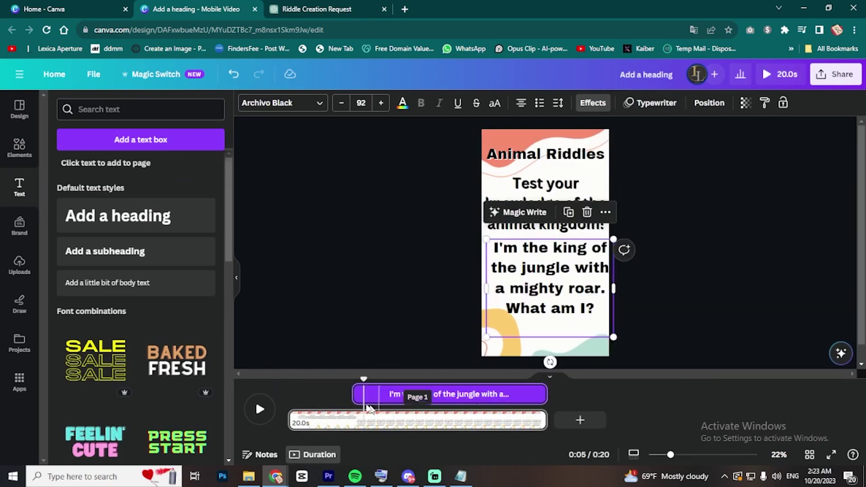
key("space")
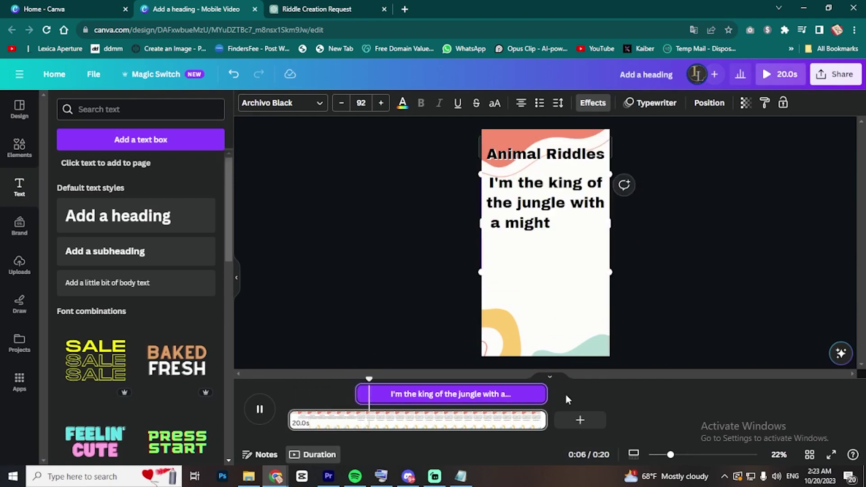
key("space")
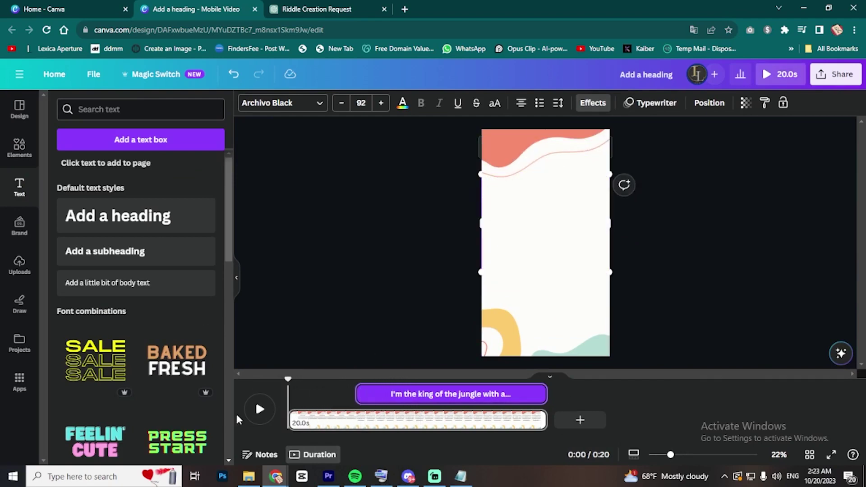
Add a new heading, then shrink and reposition the riddle text box.
left_click(121, 227)
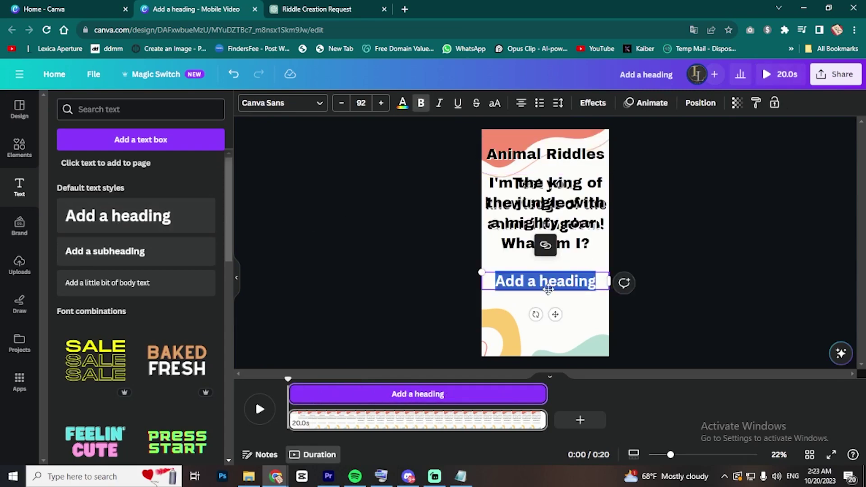
left_click(326, 5)
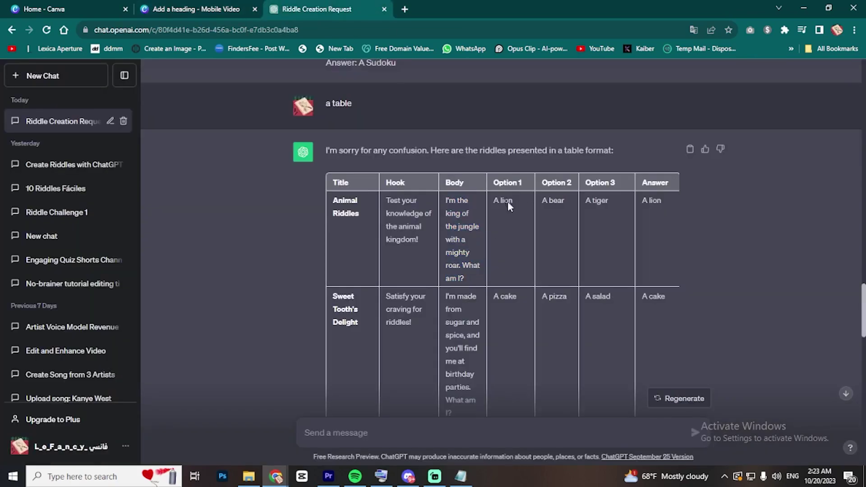
left_click(236, 10)
left_click(555, 205)
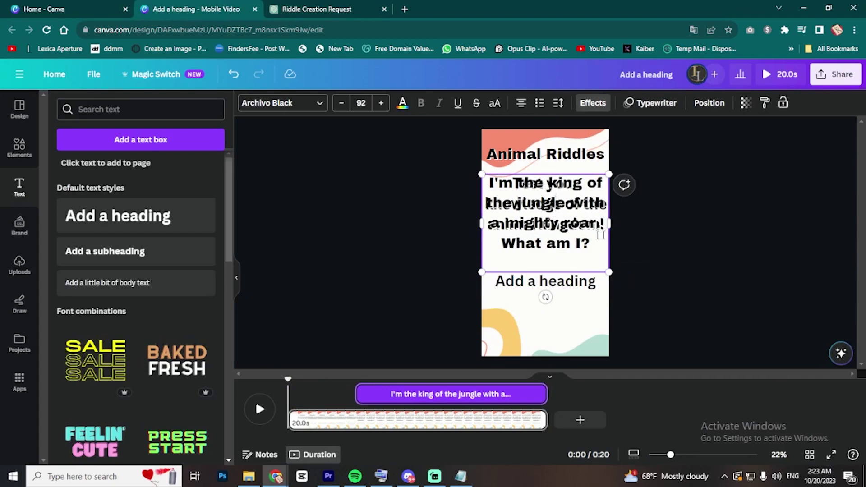
left_click(690, 251)
left_click(525, 218)
left_click_drag(547, 235, 544, 221)
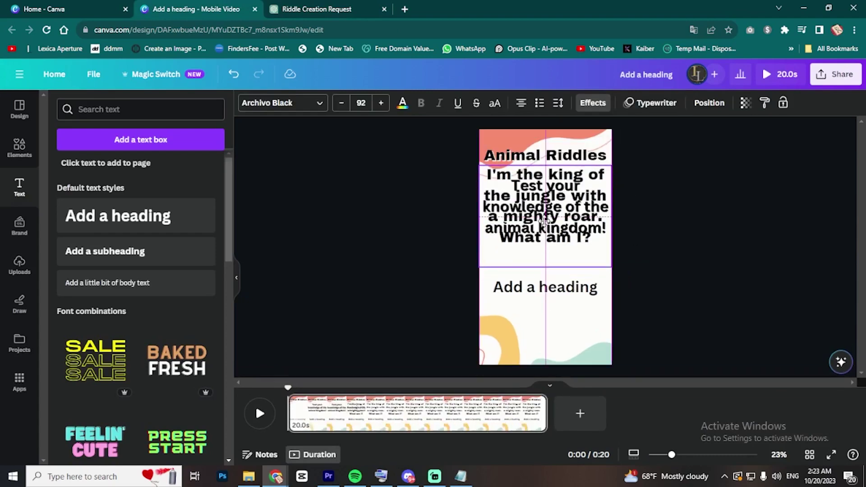
left_click_drag(611, 267, 598, 257)
mouse_move(547, 214)
left_mouse_down()
mouse_move(494, 214)
mouse_move(555, 220)
left_mouse_up()
left_click(612, 231)
Replace the new heading's placeholder with 'A lion' copied from ChatGPT.
left_click(545, 286)
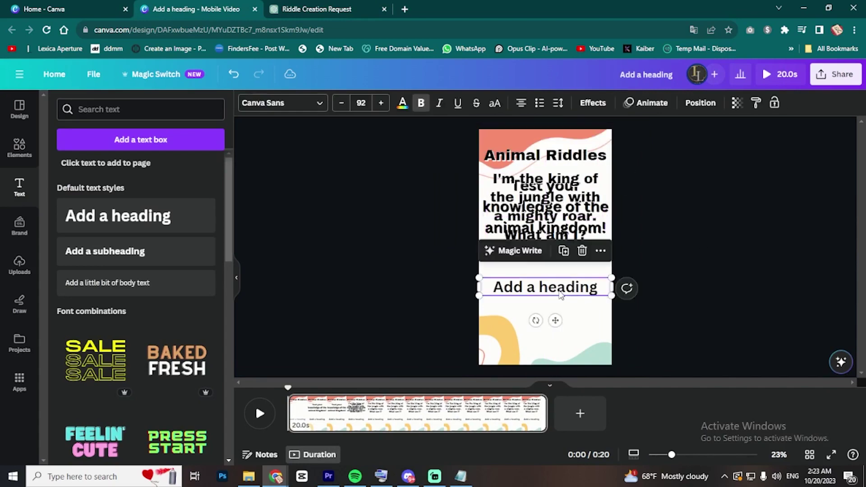
double_click(545, 287)
left_click(342, 9)
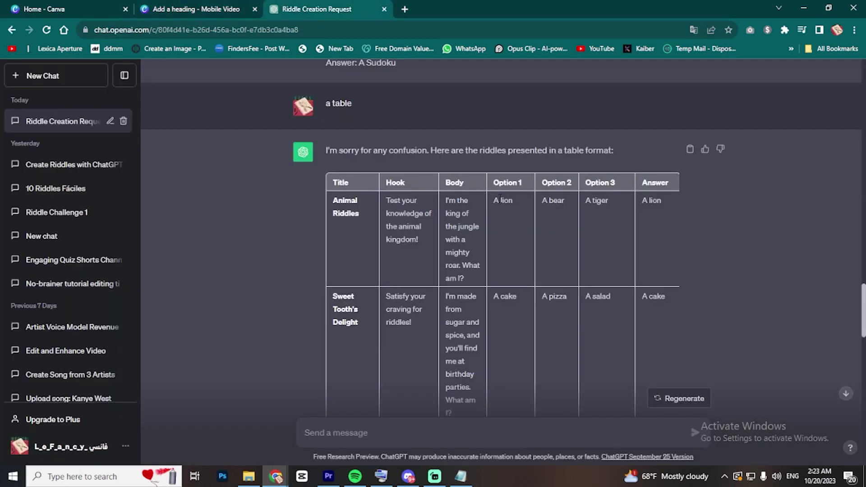
left_click(216, 9)
double_click(557, 289)
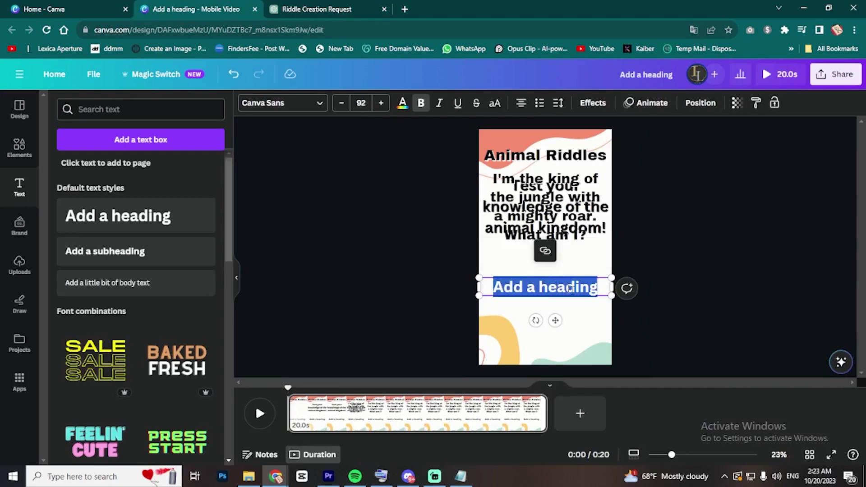
type("A lion")
left_click(672, 306)
left_click(551, 292)
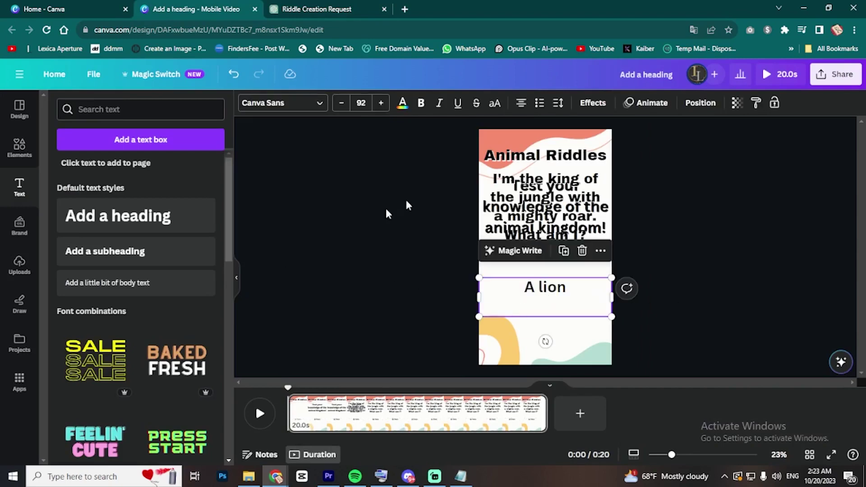
left_click(593, 104)
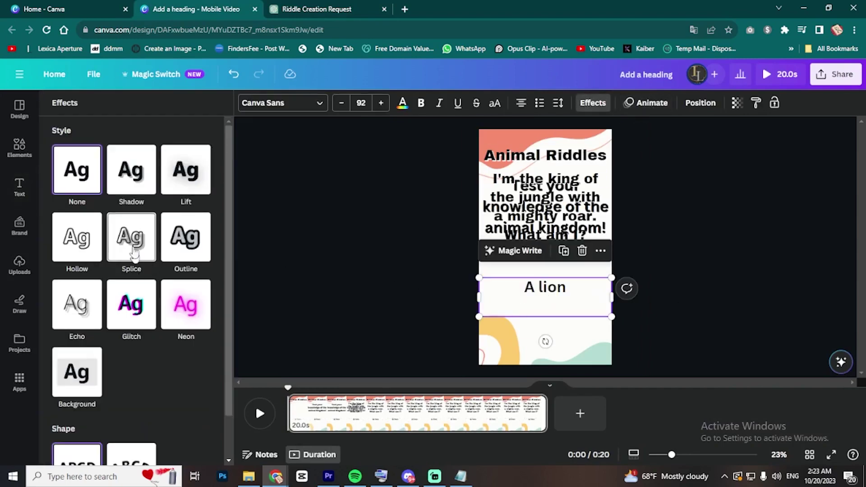
Give the A lion answer a red Background effect box.
left_click(129, 300)
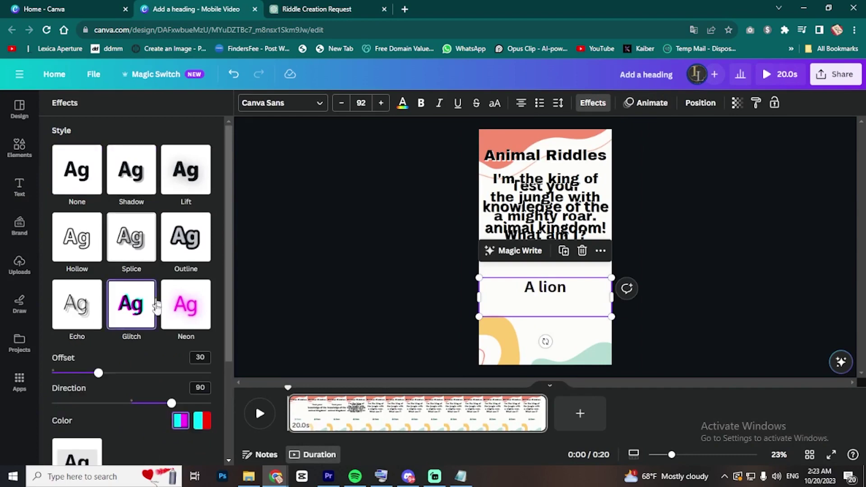
scroll(155, 345, "down", 3)
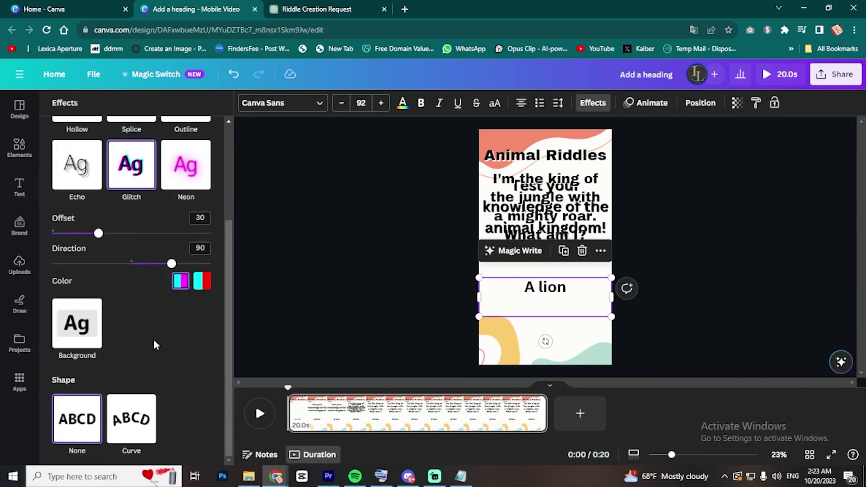
left_click(92, 326)
left_click(202, 379)
left_click(65, 239)
left_click_drag(97, 330, 63, 330)
left_click(171, 242)
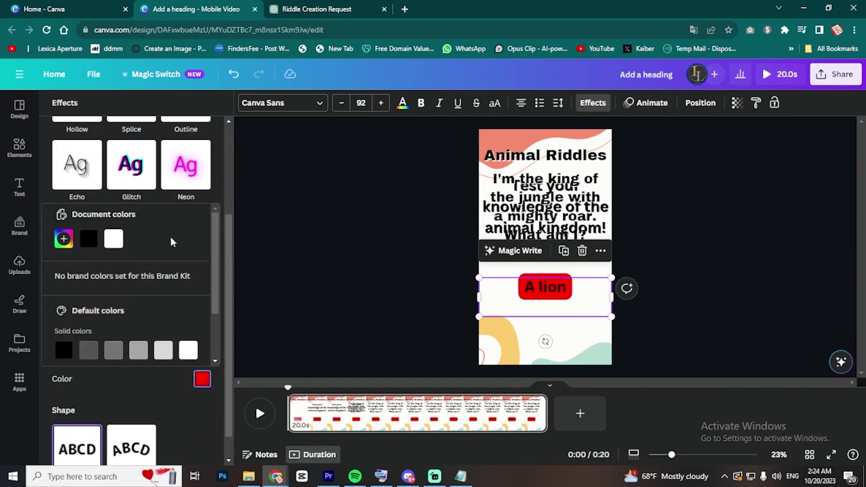
left_click(549, 291)
left_click(743, 293)
Duplicate the A lion button twice, stacking the copies below it.
mouse_move(551, 288)
left_mouse_down()
mouse_move(551, 264)
mouse_move(548, 295)
left_mouse_up()
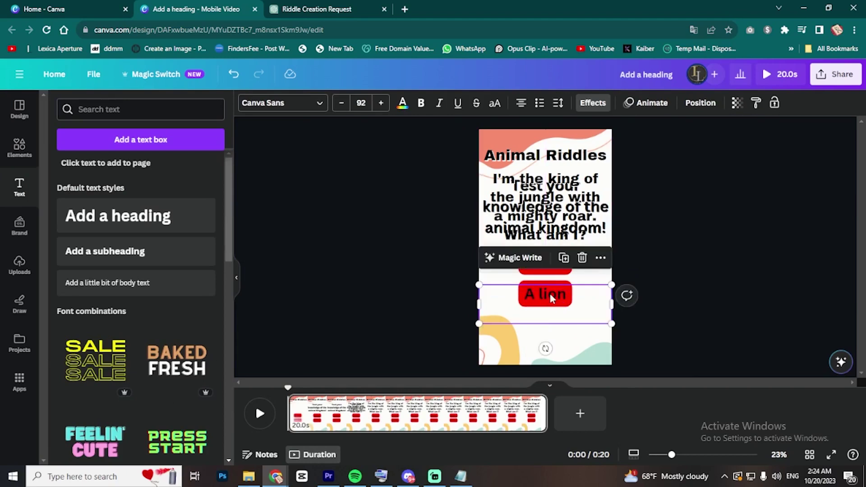
left_click(549, 294)
left_click(680, 319)
left_click(546, 320)
left_click_drag(545, 298, 545, 329, "alt")
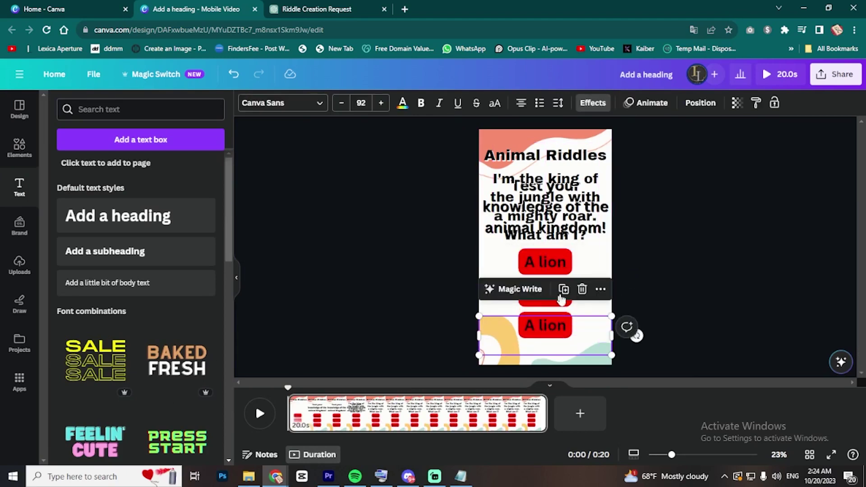
left_click(611, 305)
Replace the copies' text with 'A bear' and 'A tiger' pasted from ChatGPT.
double_click(545, 295)
left_click(317, 9)
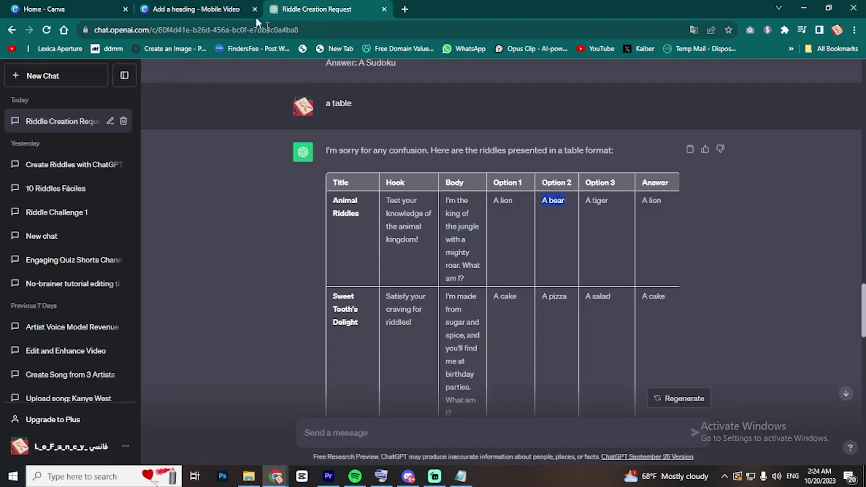
left_click(216, 9)
type("A bear")
left_click(749, 307)
left_click(317, 9)
left_click(165, 5)
type("A tiger")
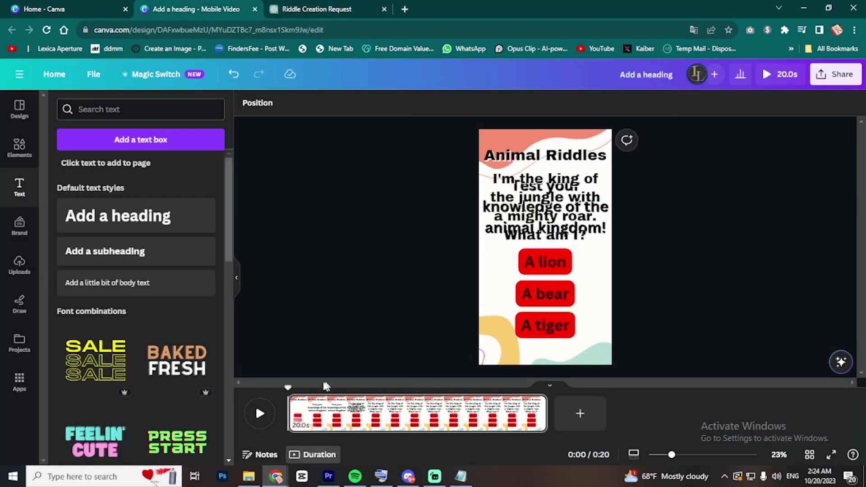
Select all three answer buttons, delay their start to about five seconds, and preview.
left_click(545, 267)
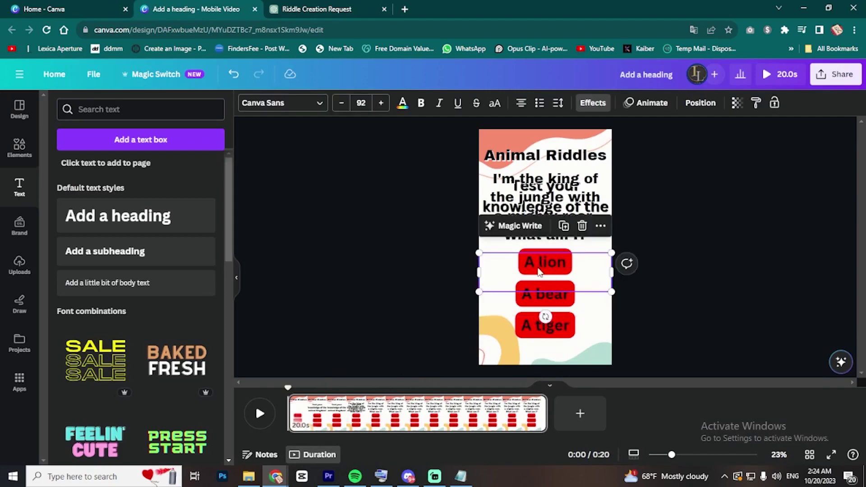
left_click(548, 324, "shift")
left_click(558, 298, "shift")
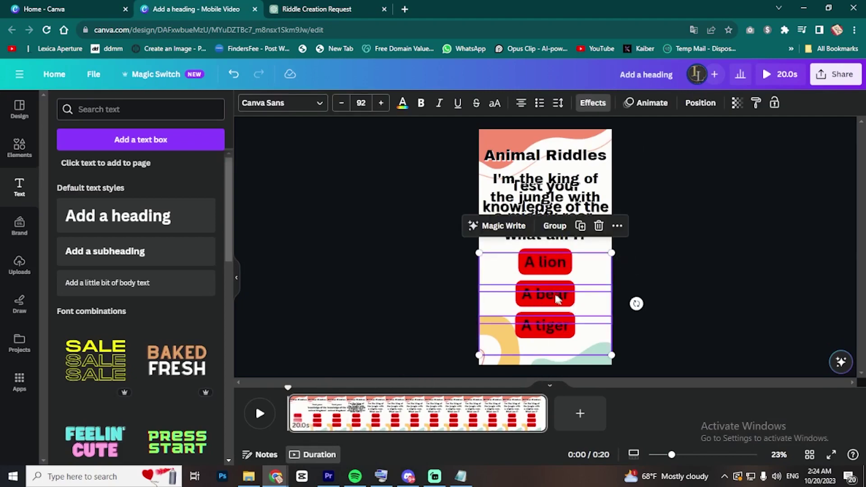
right_click(558, 299)
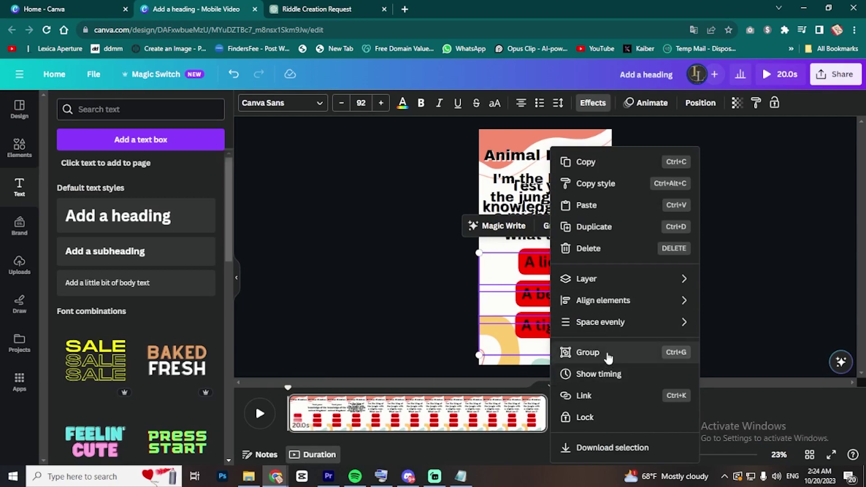
left_click(597, 374)
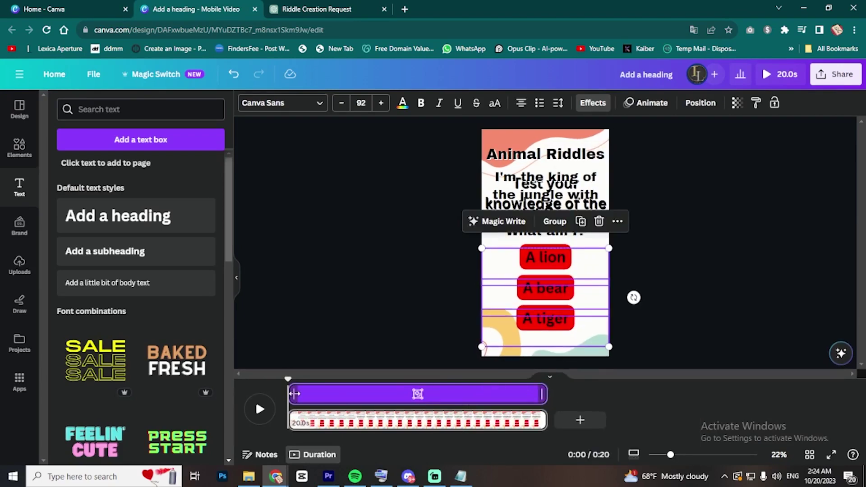
left_click_drag(291, 394, 304, 394)
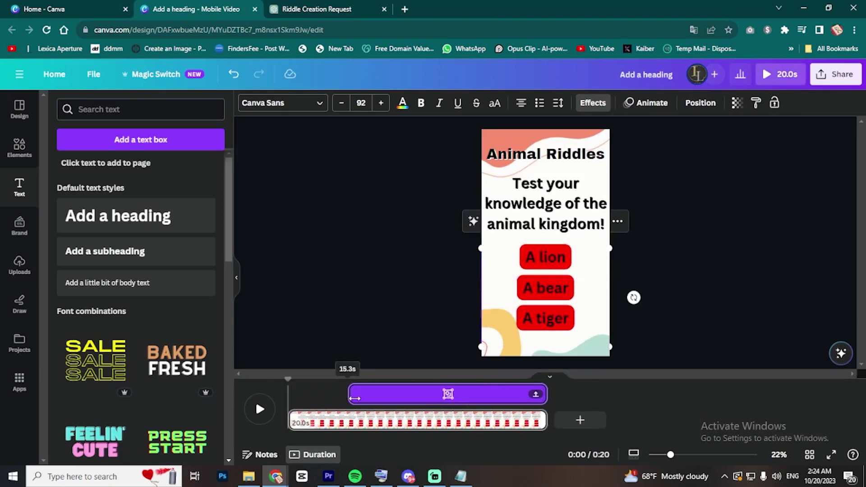
left_click(259, 408)
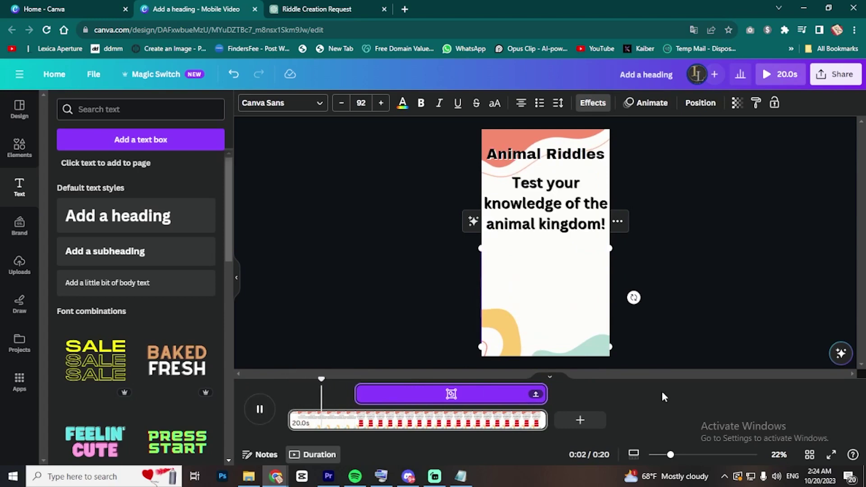
Delay the riddle text's start slightly and apply the Pop text animation.
key("space")
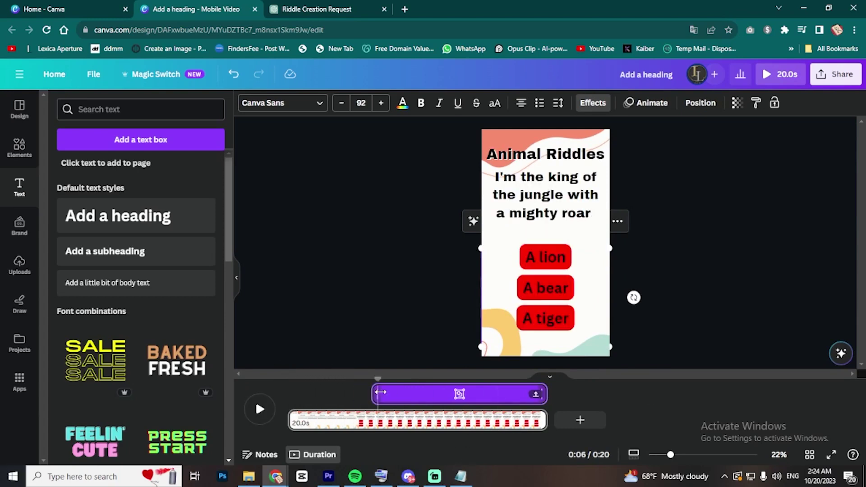
left_click_drag(380, 392, 387, 392)
left_click(651, 103)
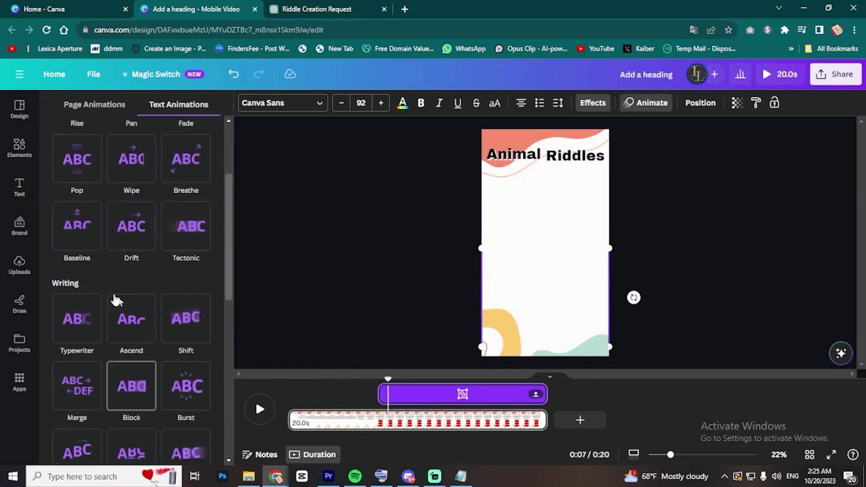
scroll(117, 300, "up", 2)
left_click(74, 260)
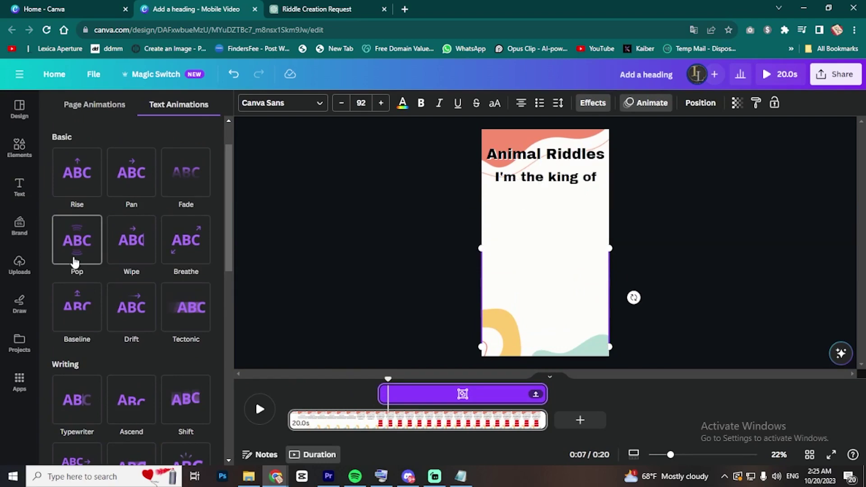
left_click(74, 260)
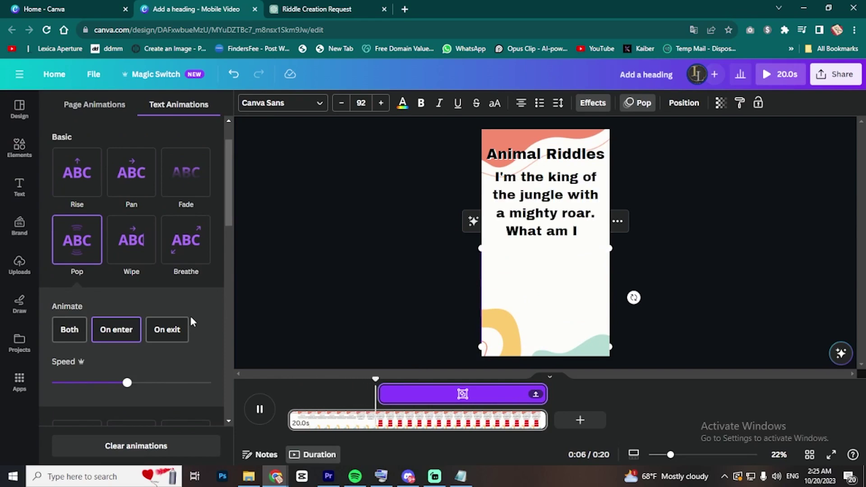
Add the Pulse motion effect at minimum intensity and lengthen the page duration.
scroll(181, 316, "down", 10)
left_click(193, 337)
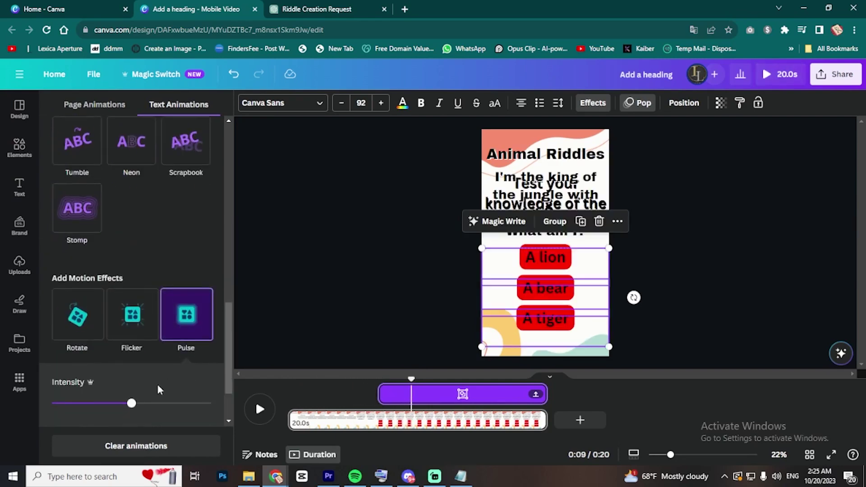
left_click_drag(130, 354, 53, 352)
left_click_drag(409, 378, 242, 417)
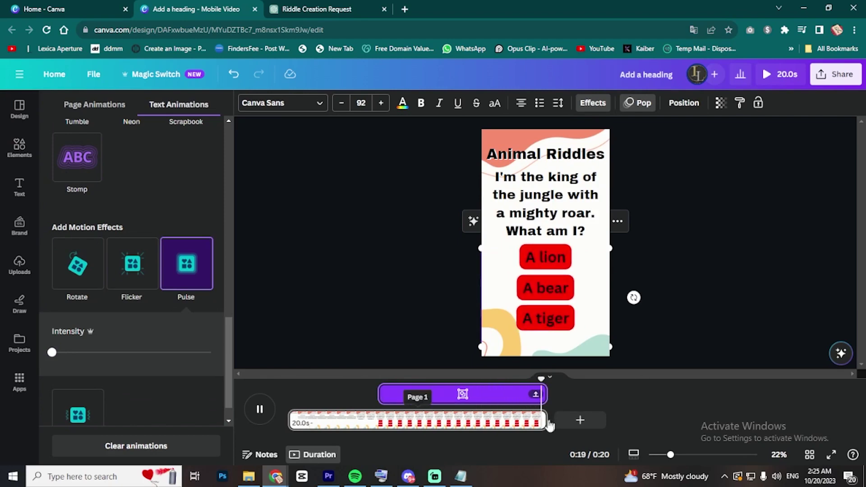
left_click_drag(563, 422, 601, 422)
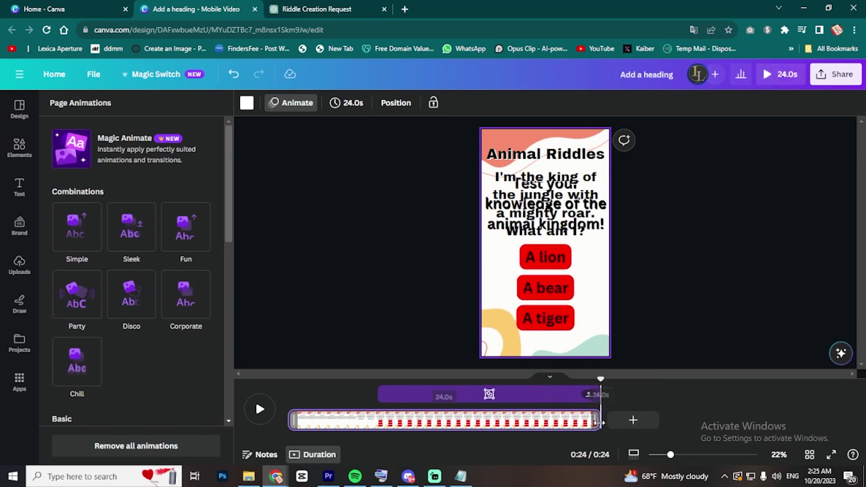
Scrub the playhead around 20 seconds to check the 24.0s page's ending.
mouse_move(601, 377)
left_mouse_down()
mouse_move(555, 379)
mouse_move(574, 396)
mouse_move(552, 399)
mouse_move(604, 388)
left_mouse_up()
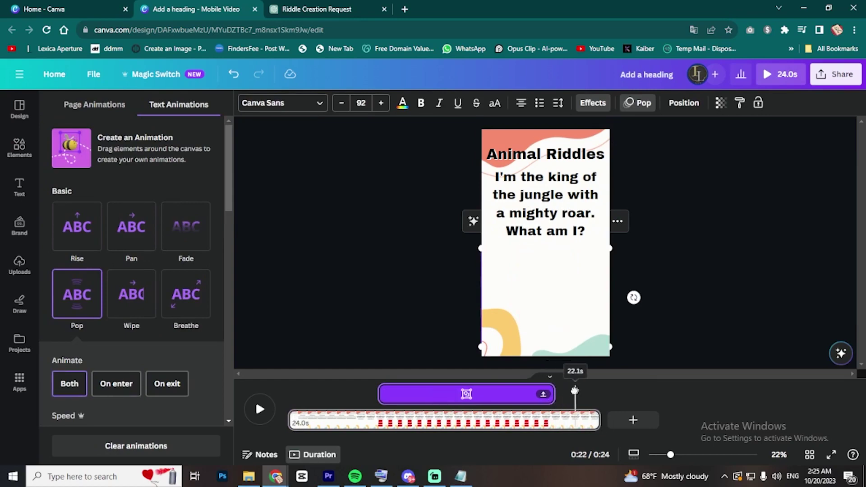
left_click_drag(557, 391, 540, 395)
left_click(594, 395)
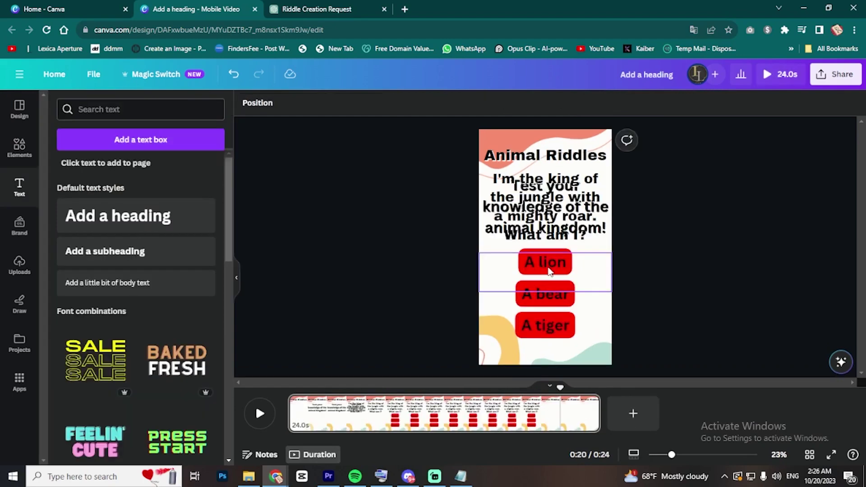
Place a copy of A lion over A bear and make its background green.
left_click(550, 269)
left_click_drag(549, 268, 549, 289)
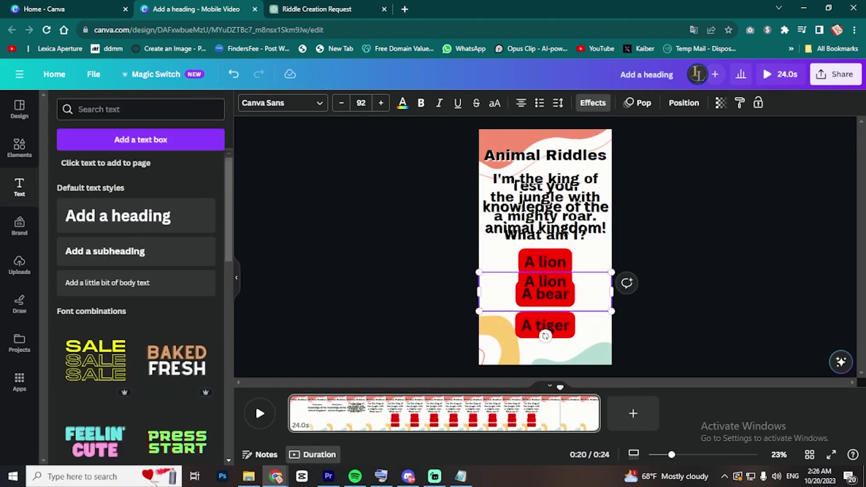
left_click(594, 106)
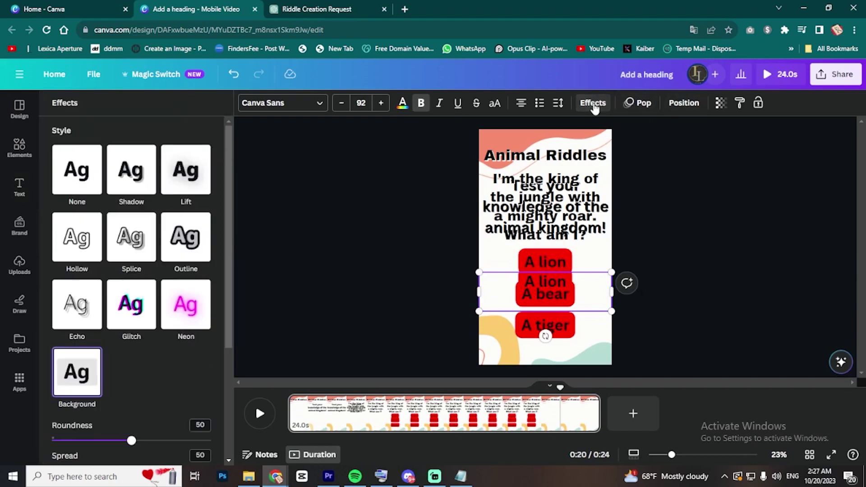
scroll(156, 292, "down", 4)
left_click(203, 349)
left_click(63, 208)
left_click(121, 299)
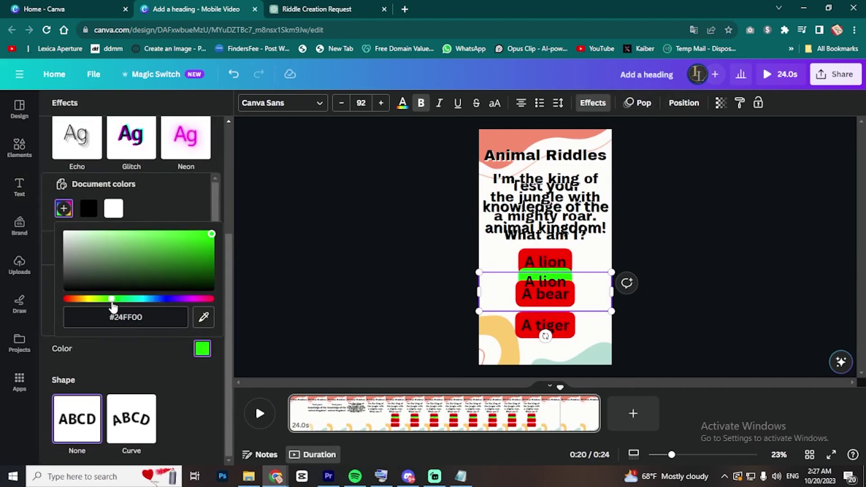
left_click_drag(112, 303, 106, 305)
Enlarge the green A lion label, undoing the oversized resize.
left_click_drag(611, 272, 693, 248)
left_click(532, 261)
left_click(654, 320)
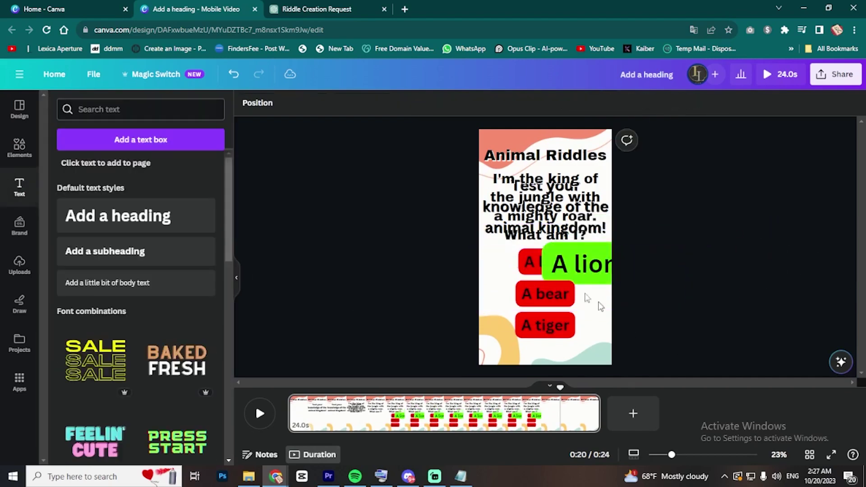
key("ctrl+z")
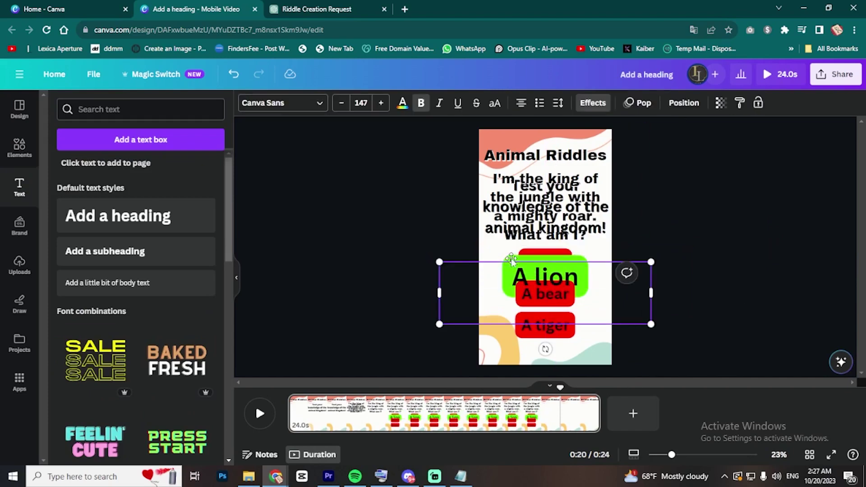
Time the green A lion to appear only in the final seconds, from about 21s.
right_click(550, 288)
left_click(603, 359)
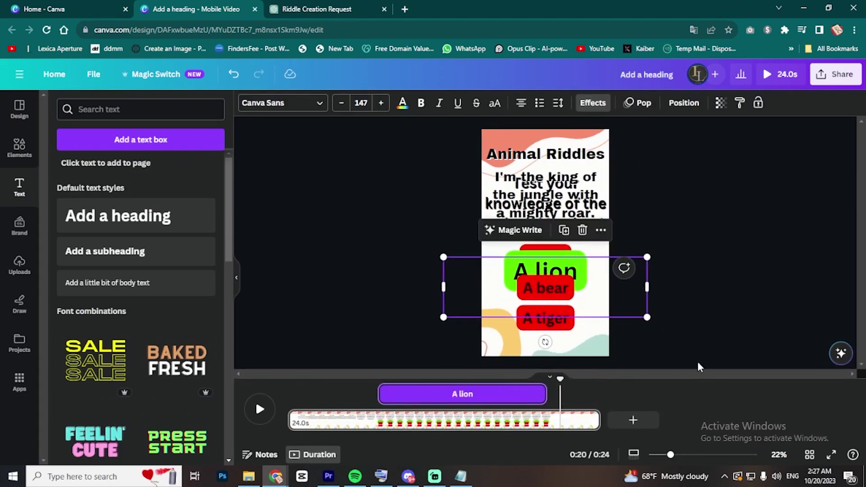
left_click(740, 310)
mouse_move(573, 270)
left_mouse_down()
mouse_move(560, 266)
mouse_move(573, 269)
left_mouse_up()
right_click(572, 270)
left_click(623, 361)
left_click_drag(561, 381, 552, 387)
left_click_drag(497, 400, 553, 399)
left_click_drag(436, 396, 307, 387)
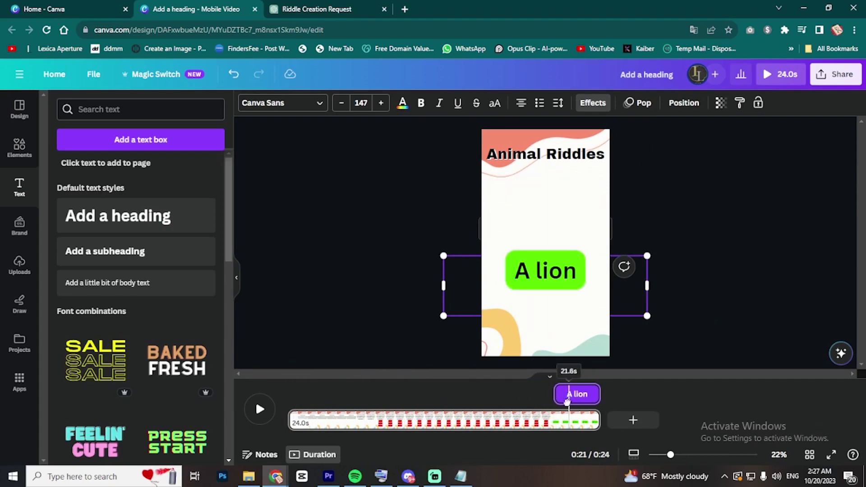
left_click(19, 146)
Search elements for 'celebrate' and add a sparkle graphic from Graphics.
left_click(135, 110)
type("celebra")
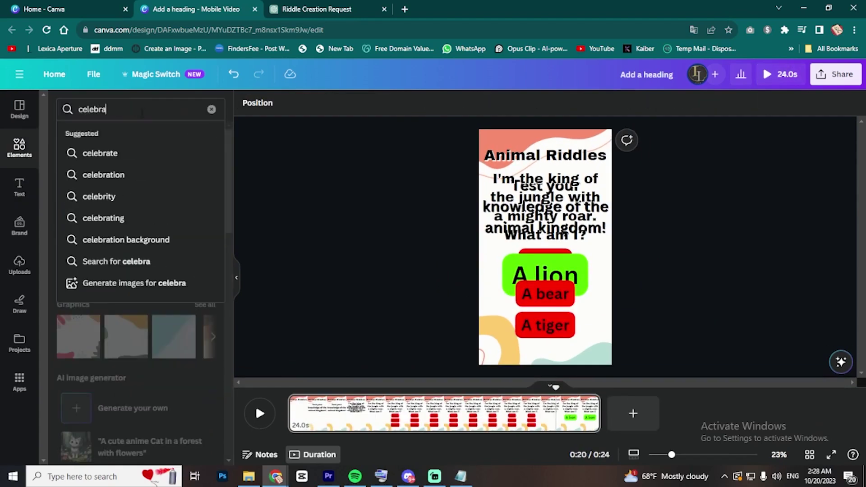
type("te")
key("Return")
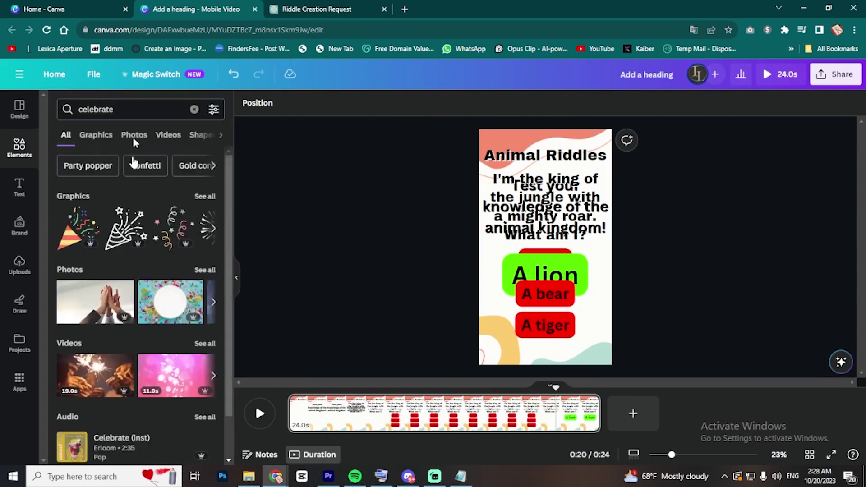
scroll(154, 318, "down", 1)
scroll(149, 253, "up", 1)
left_click(96, 134)
left_click(82, 342)
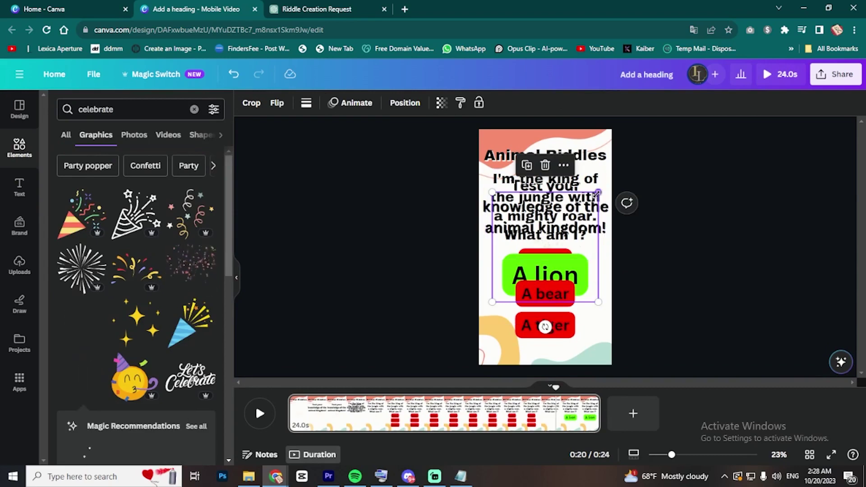
Add the firework graphic from the celebrate results to the page.
right_click(593, 350)
left_click(492, 248)
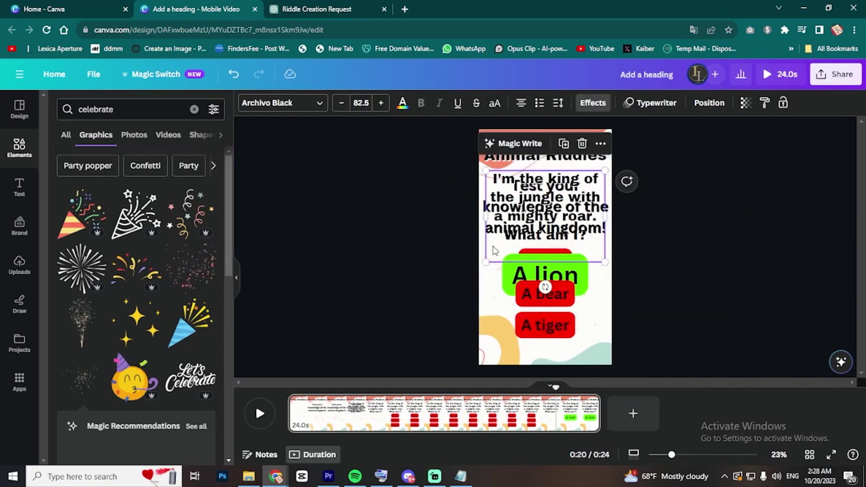
left_click(487, 270)
left_click(294, 256)
left_click_drag(500, 246, 501, 246)
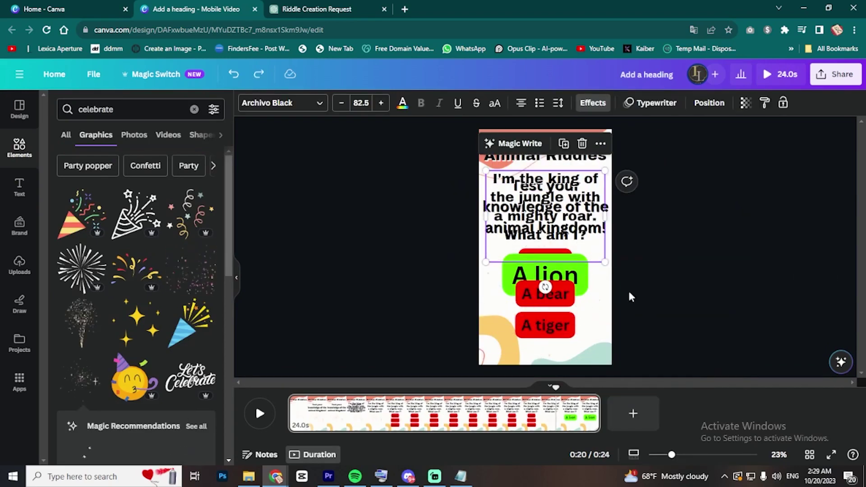
left_click(630, 297)
left_click(499, 303)
left_click(757, 289)
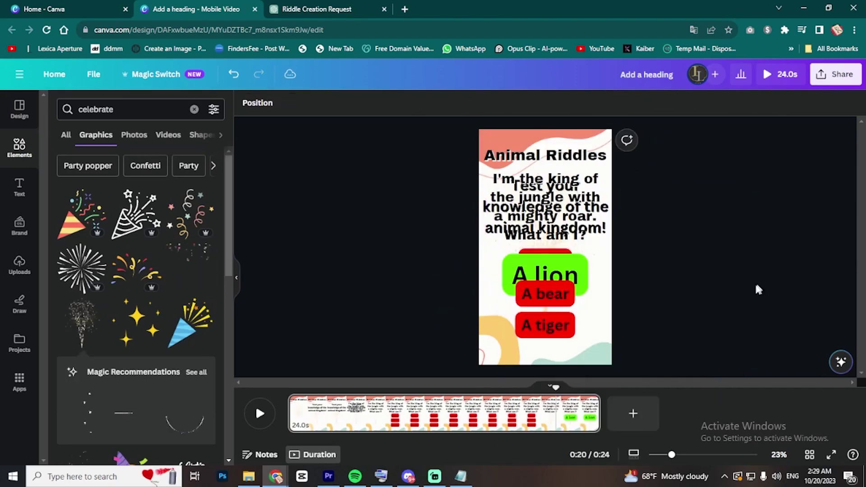
left_click(84, 336)
Move the firework to the top layer and trim its start to 20 seconds.
left_click(605, 293)
left_click(684, 104)
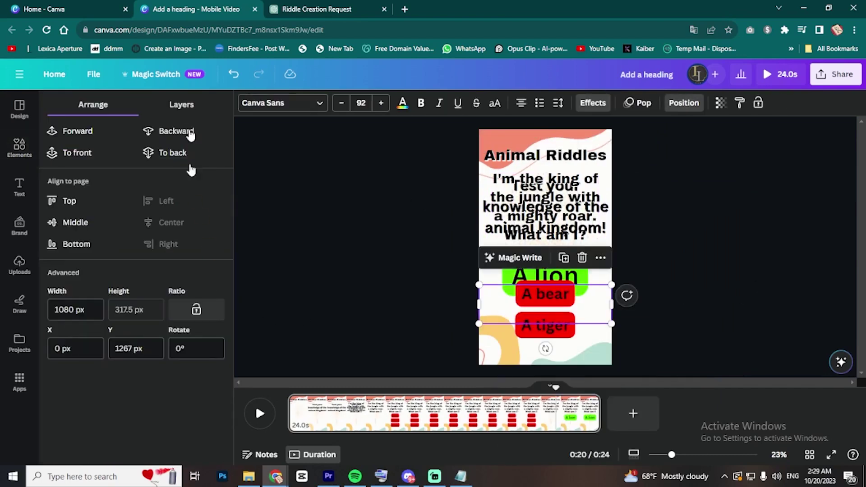
left_click(185, 105)
scroll(131, 330, "down", 2)
left_click_drag(126, 335, 119, 157)
right_click(565, 178)
left_click(599, 351)
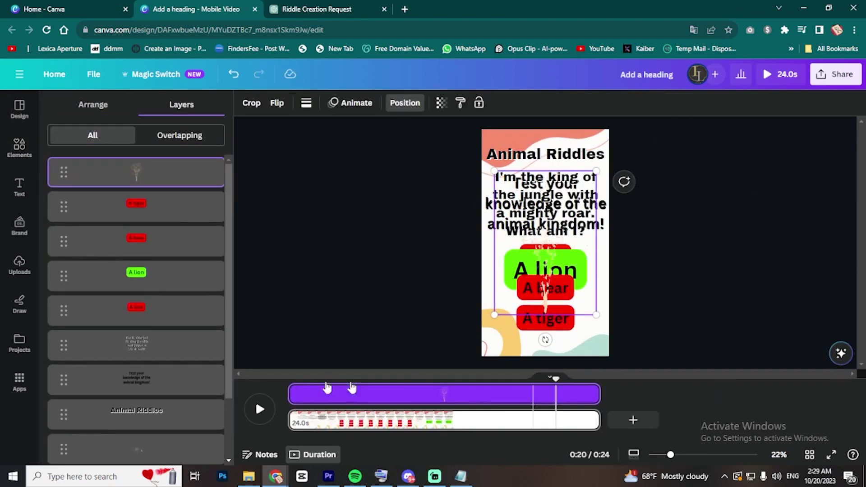
left_click_drag(292, 393, 554, 397)
left_click_drag(547, 266, 547, 327)
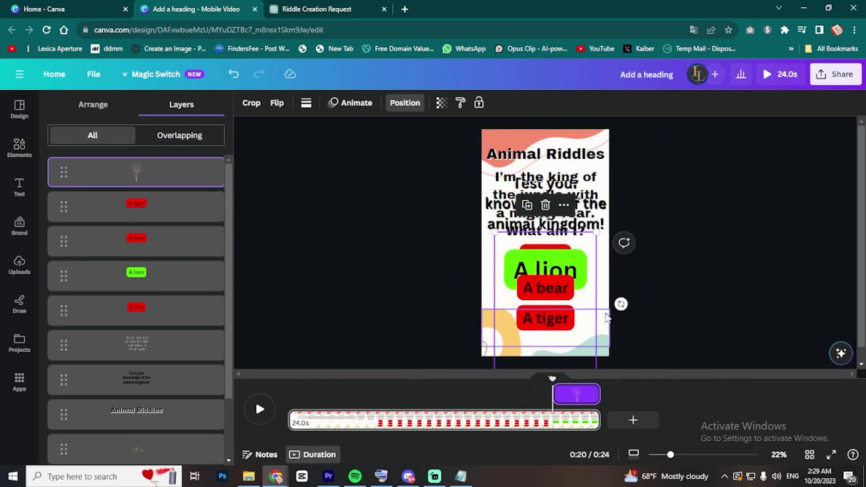
Preview the ending from about 17.7 seconds.
left_click_drag(552, 381, 518, 384)
key("space")
key("space")
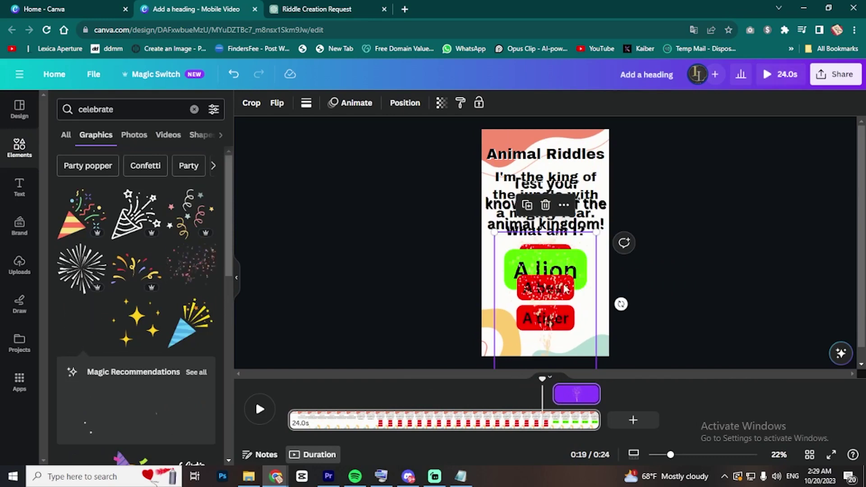
key("space")
key("space")
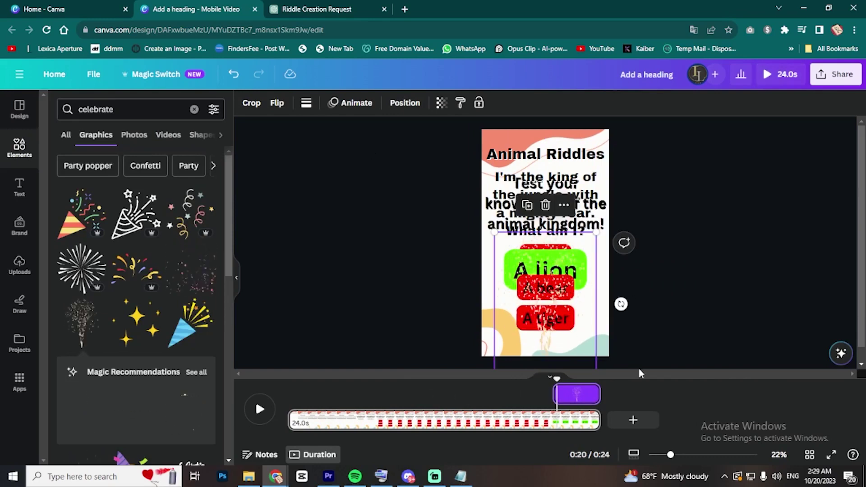
left_click(257, 414)
Delete the leftover sparkle element from the Layers list.
left_click(255, 419)
left_click(541, 180)
left_click(708, 102)
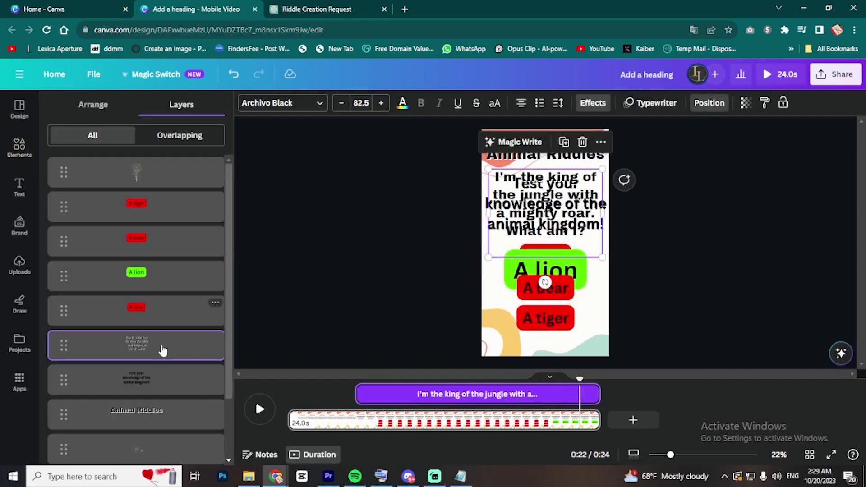
scroll(162, 360, "down", 3)
right_click(158, 373)
left_click(159, 381)
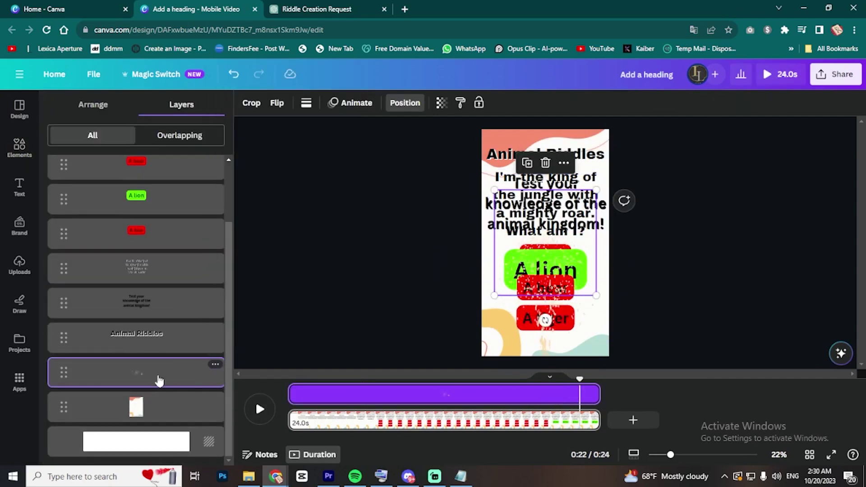
key("Delete")
Play the riddle video from the start to review it.
key("space")
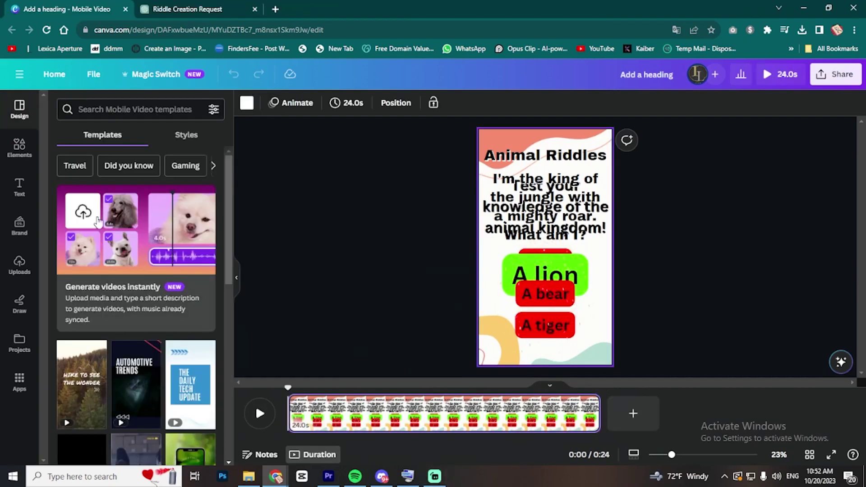
Open the Bulk create app, choose Enter data manually, and clear the sample table.
left_click(19, 383)
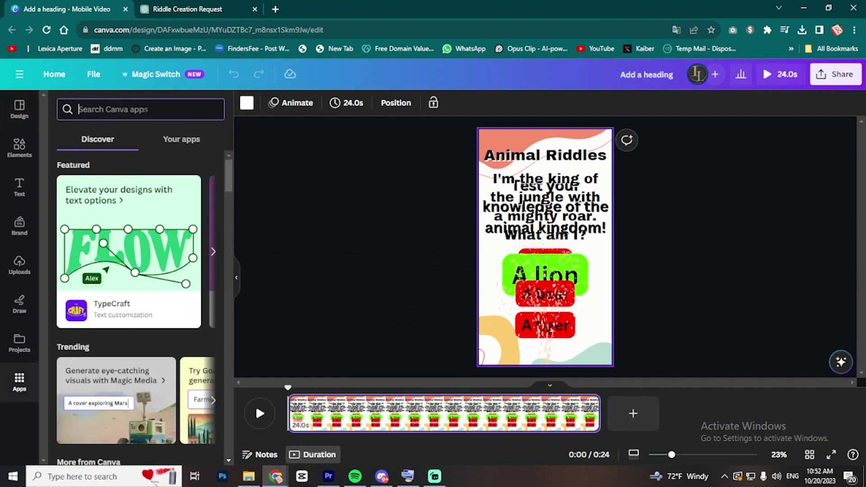
type("bulk")
key("Return")
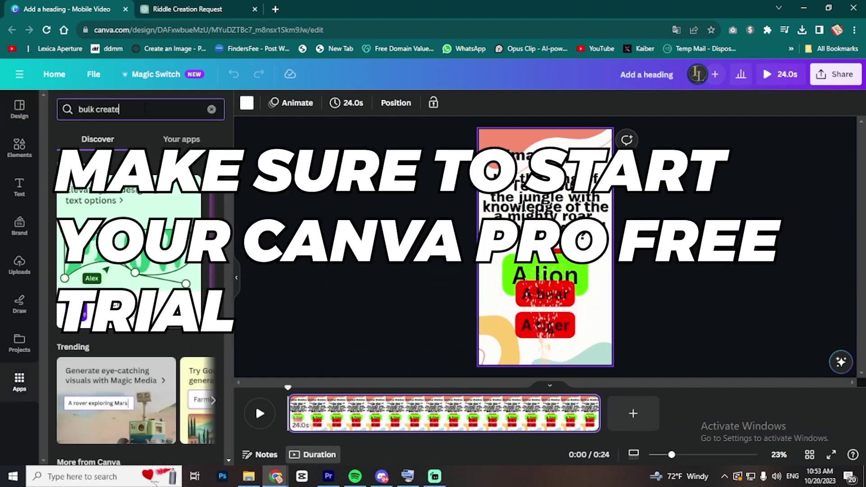
type("lk create")
key("Return")
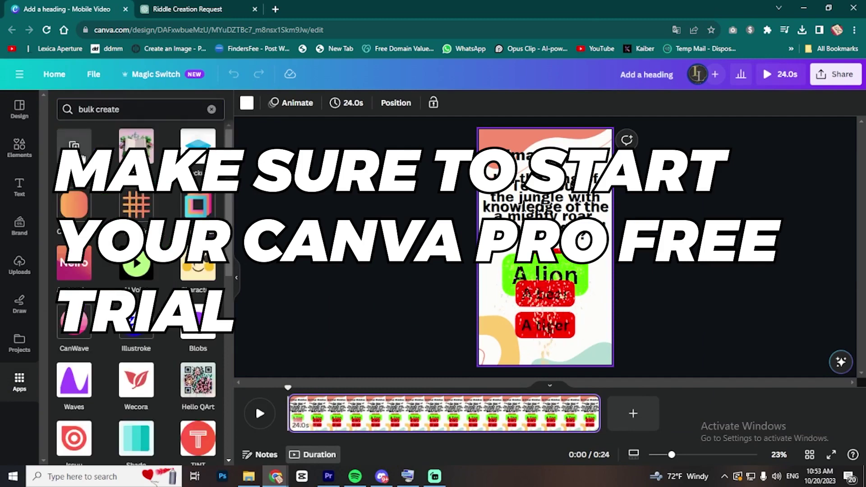
left_click(82, 156)
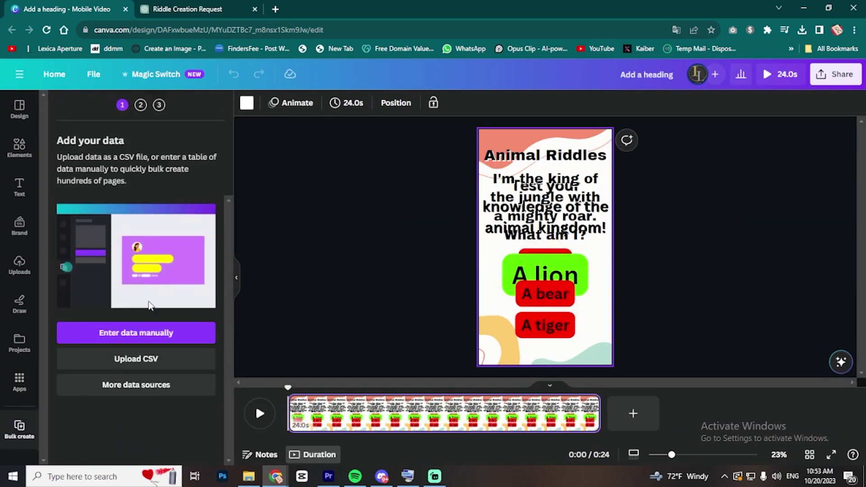
left_click(146, 336)
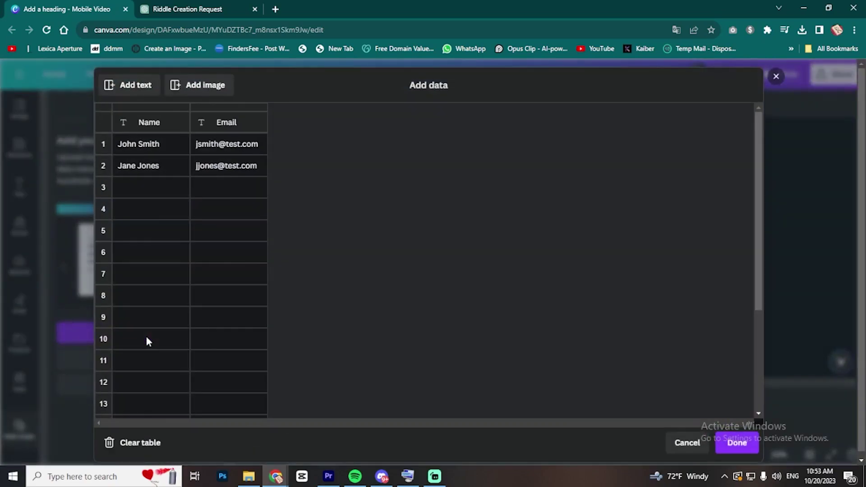
left_click(132, 442)
Copy the ChatGPT riddle table from Title to the octopus row, then return to Canva.
left_click(197, 5)
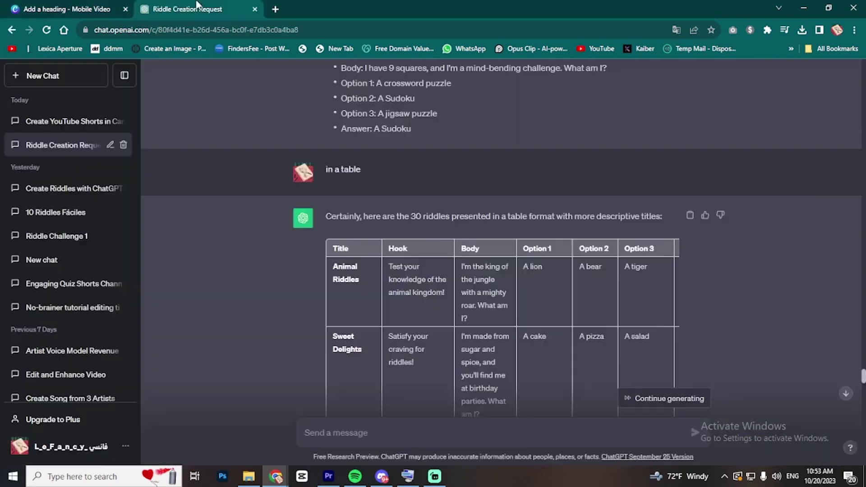
left_click_drag(334, 249, 614, 486)
left_click_drag(614, 457, 666, 260)
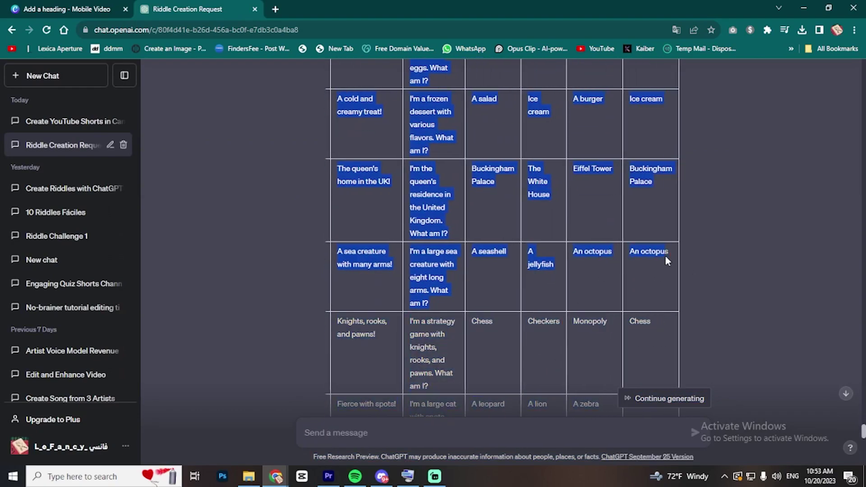
left_click(67, 9)
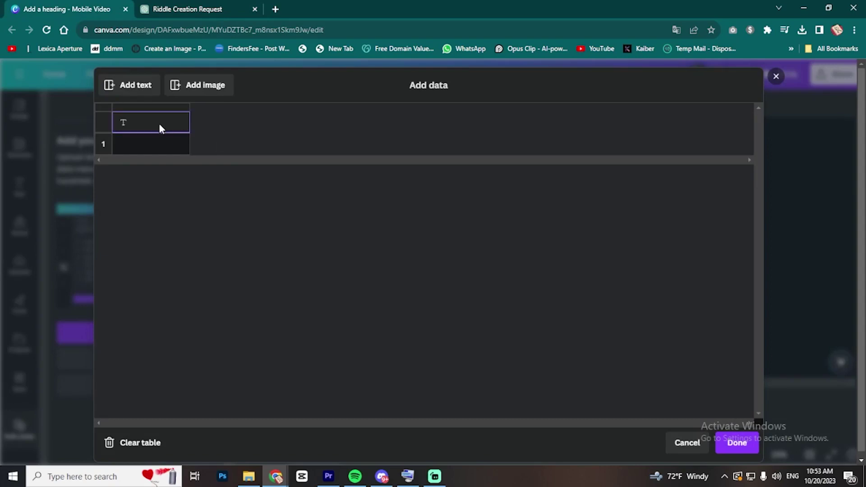
Paste the 22-row riddle table into the data table and confirm with Done.
key("ctrl+v")
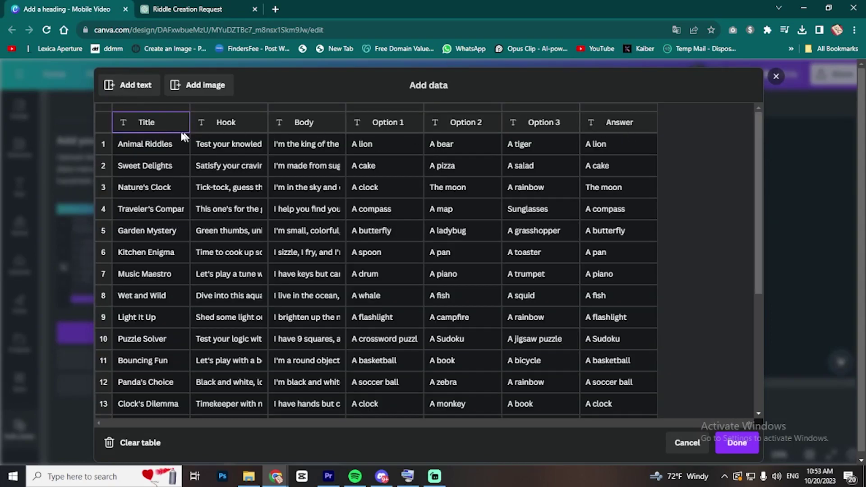
scroll(250, 286, "down", 5)
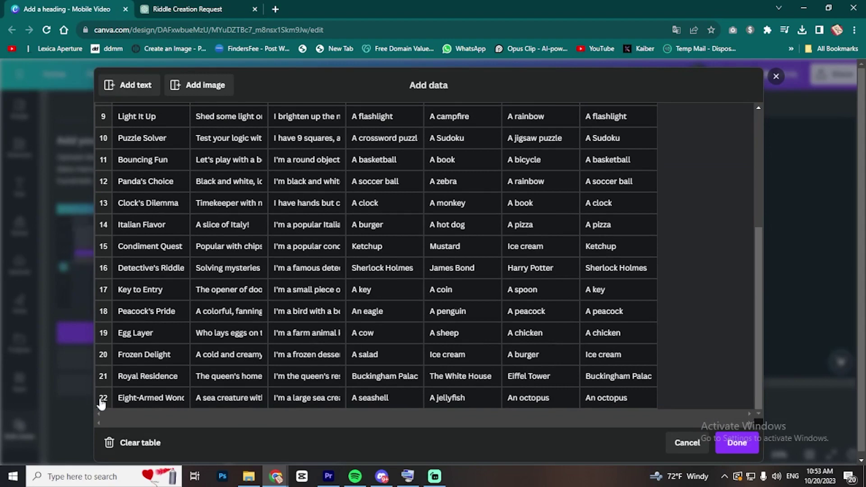
scroll(675, 321, "up", 5)
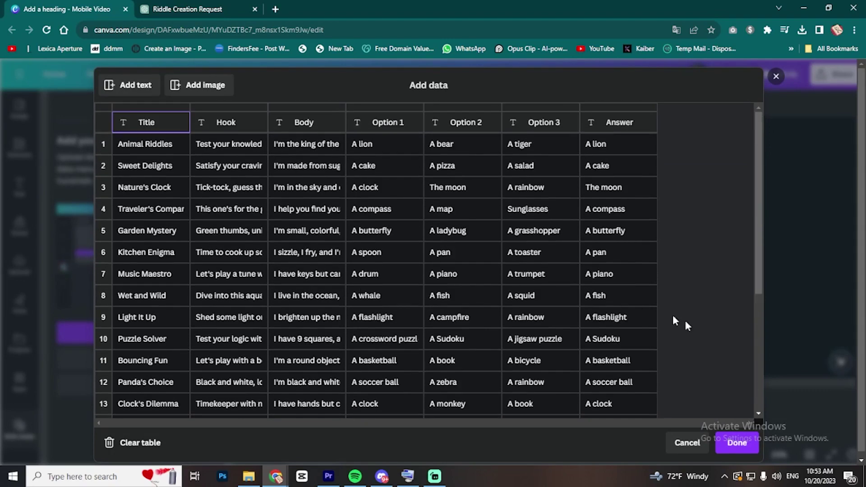
left_click(734, 443)
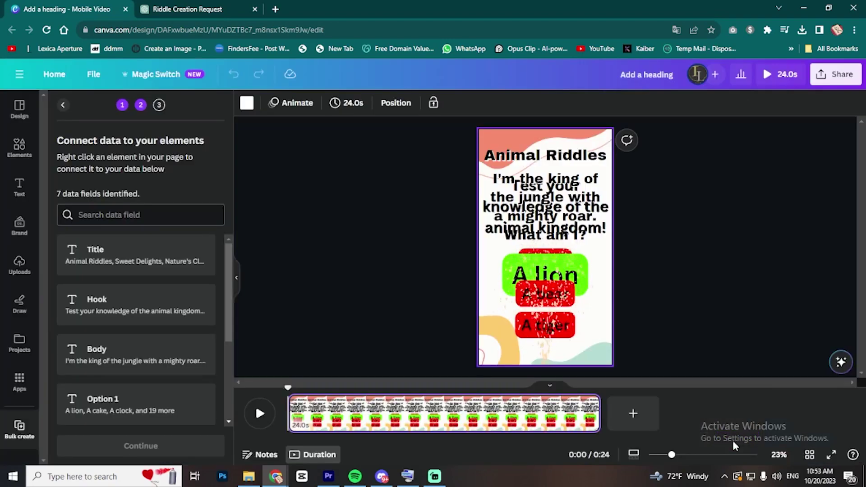
scroll(173, 251, "down", 3)
scroll(174, 248, "up", 3)
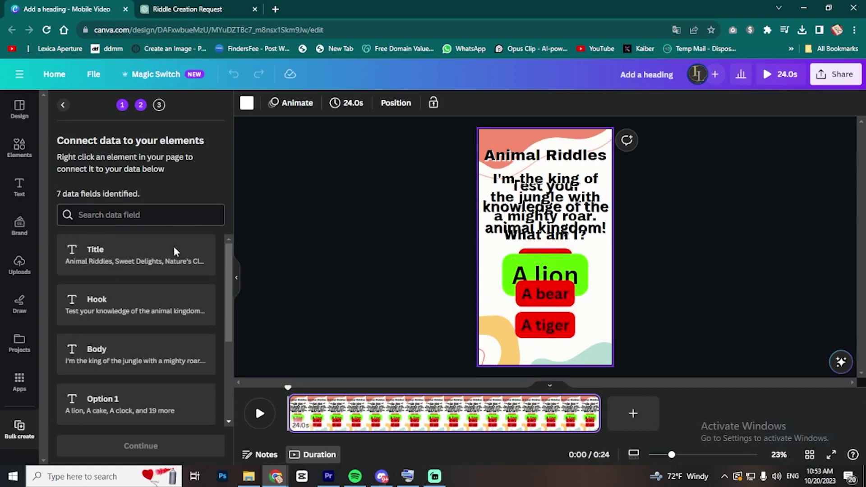
Connect the Animal Riddles heading to the Title data field.
left_click(572, 159)
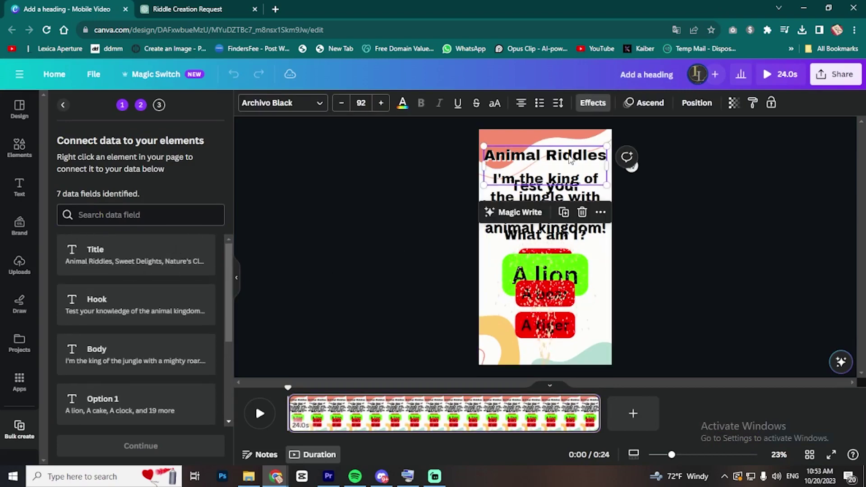
right_click(574, 160)
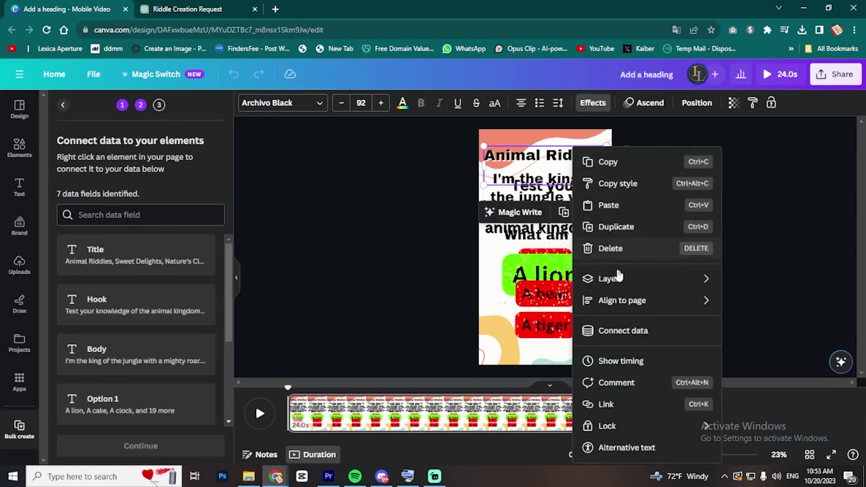
left_click(602, 332)
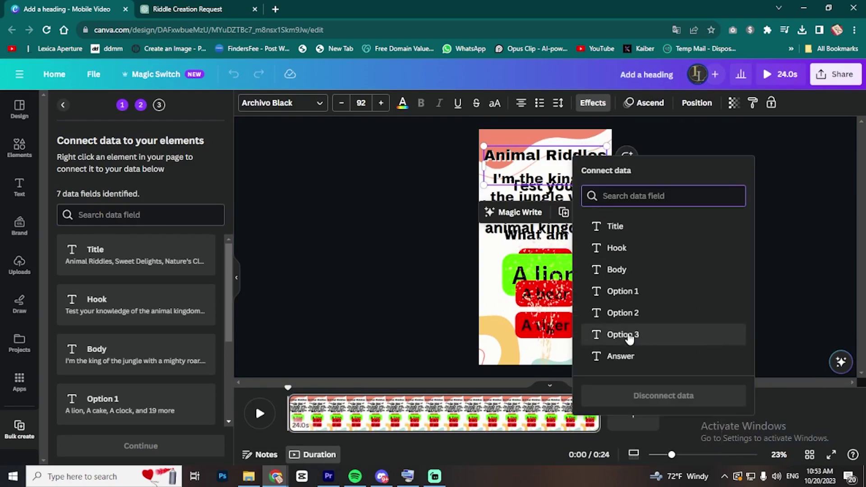
left_click(616, 228)
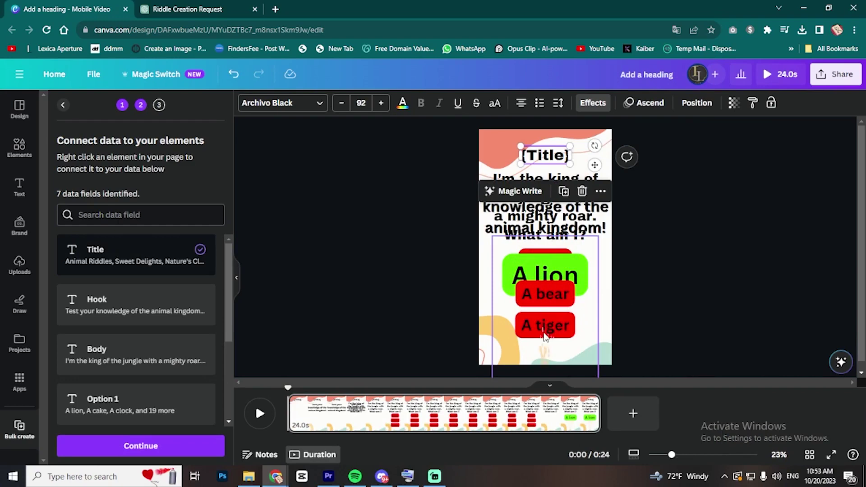
Link the riddle body text to the Body data field.
right_click(548, 280)
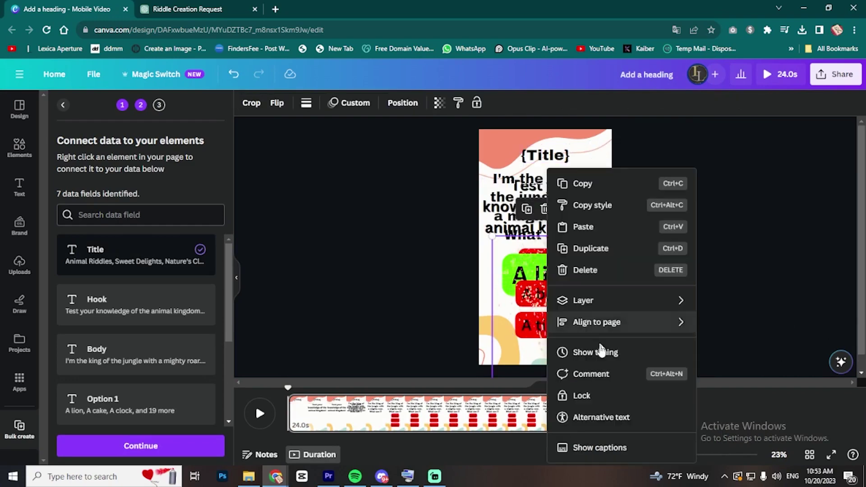
left_click(539, 330)
left_click(556, 328)
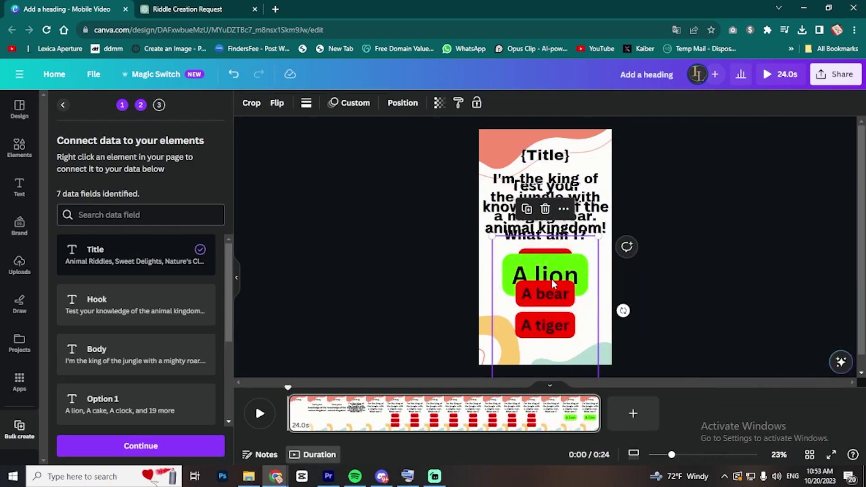
left_click(677, 283)
left_click(551, 194)
right_click(550, 193)
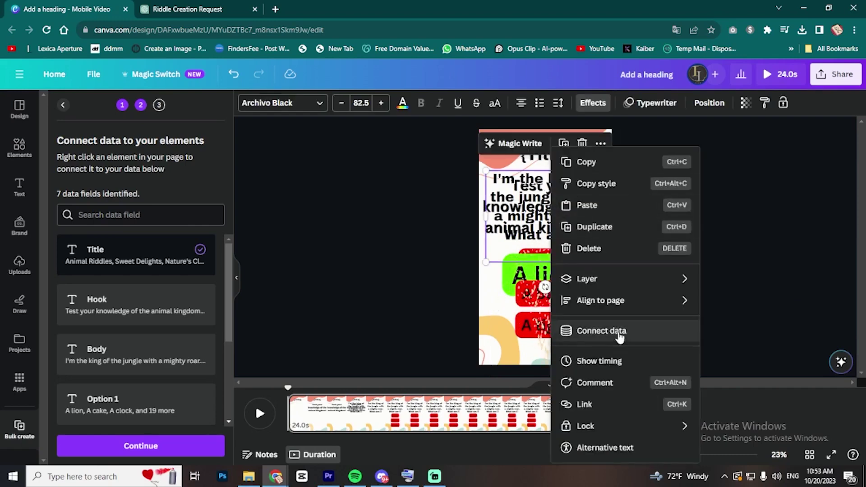
left_click(618, 336)
left_click(607, 307)
Link the hook text to the Hook field and an option text to Option 3.
right_click(563, 285)
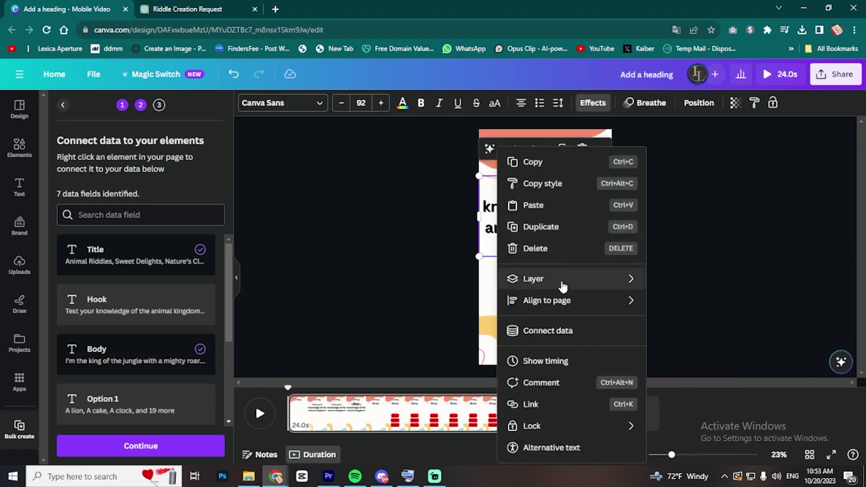
left_click(554, 331)
left_click(553, 303)
left_click(547, 308)
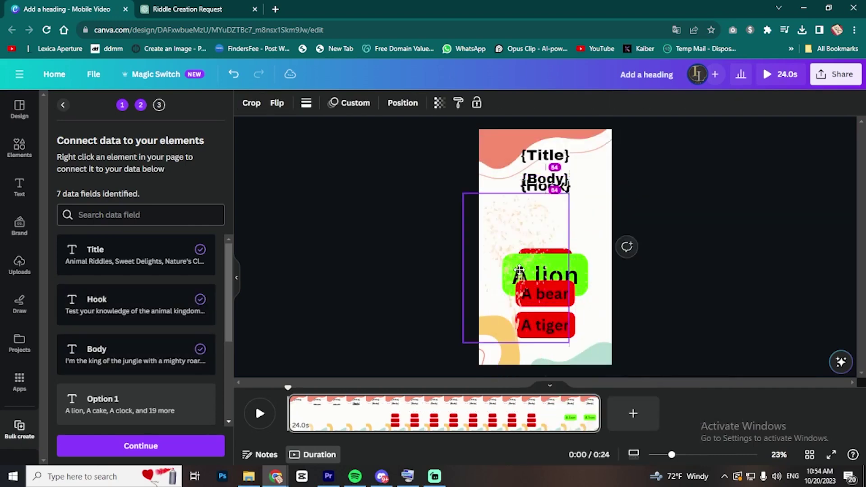
right_click(547, 308)
left_click(591, 331)
left_click(582, 381)
Link the green answer text to the Answer field and the first option to Option 1.
right_click(541, 324)
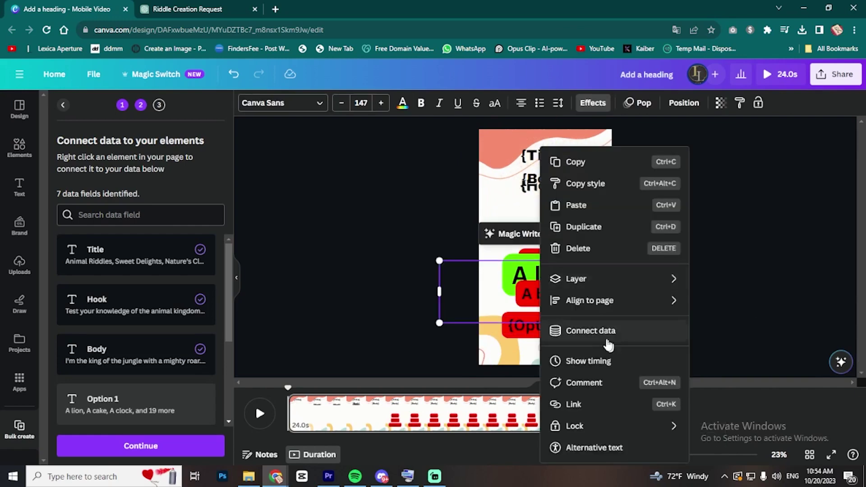
left_click(607, 341)
left_click(585, 402)
right_click(547, 309)
left_click(588, 331)
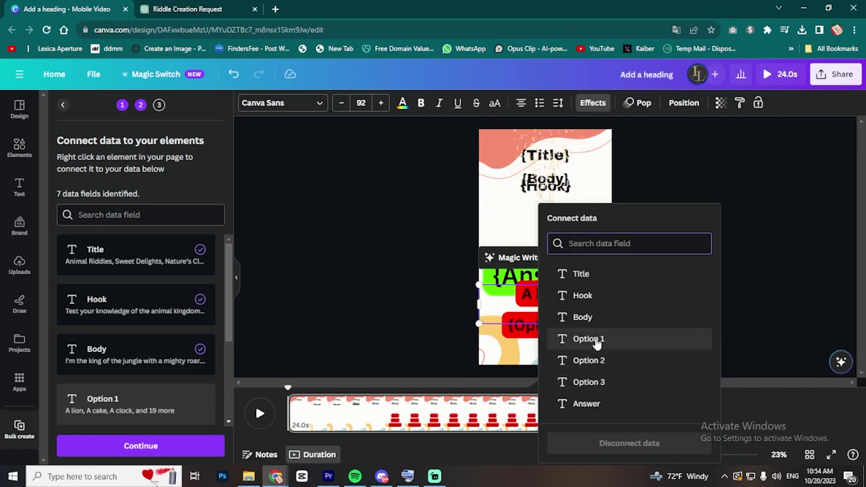
left_click(596, 342)
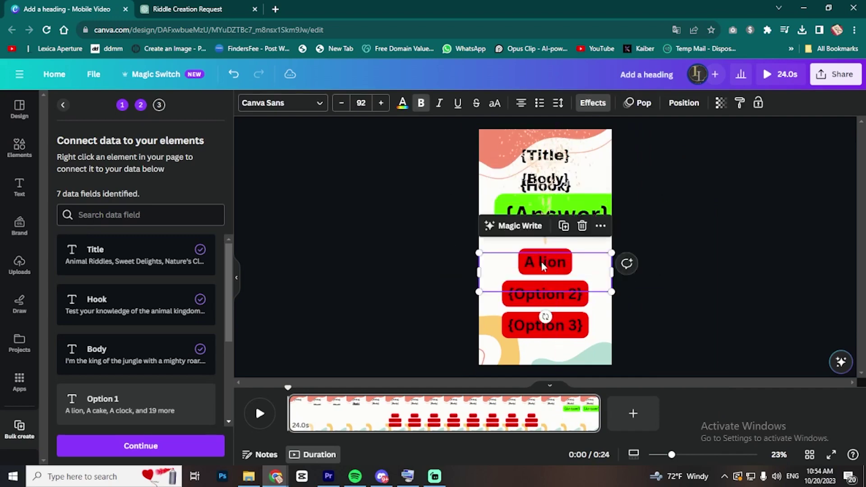
right_click(543, 266)
left_click(591, 330)
left_click(591, 338)
Move the {Answer} text and the sparkle graphic down over the answer buttons.
left_click(609, 225)
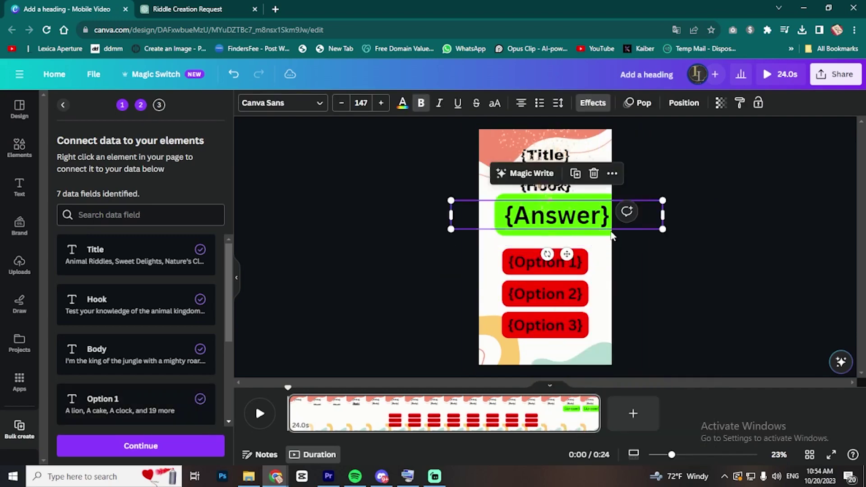
left_click_drag(611, 234, 590, 289)
left_click_drag(552, 170, 551, 305)
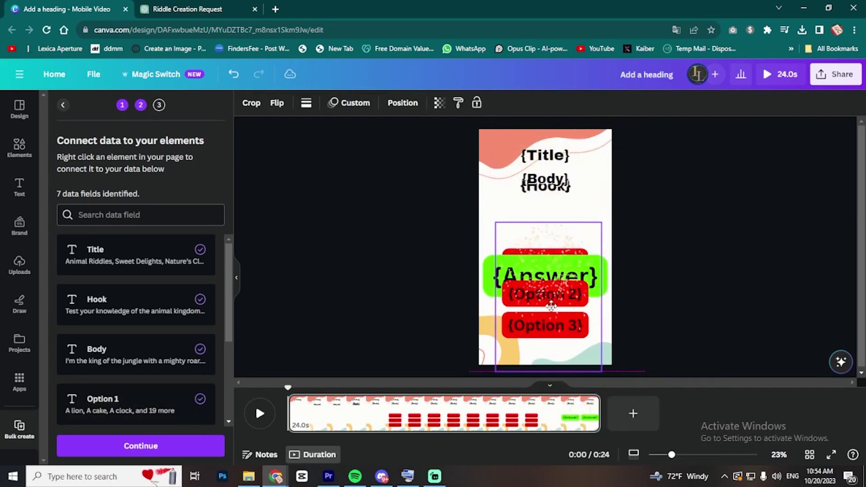
left_click(738, 282)
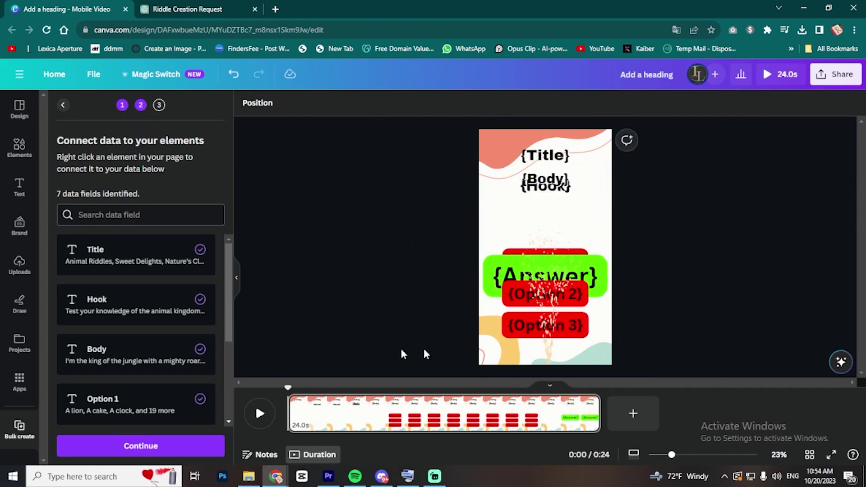
scroll(143, 333, "down", 1)
scroll(162, 351, "up", 3)
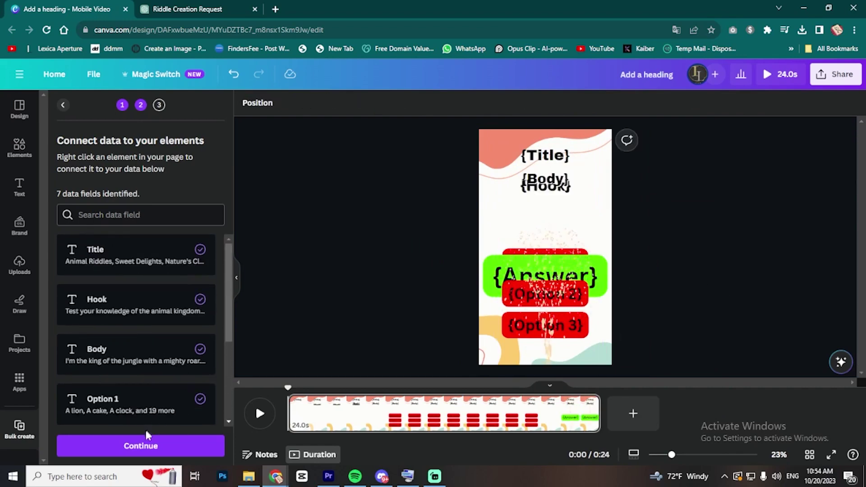
Continue to Apply data and generate 22 pages from all rows of riddle data.
left_click(139, 445)
scroll(172, 318, "down", 5)
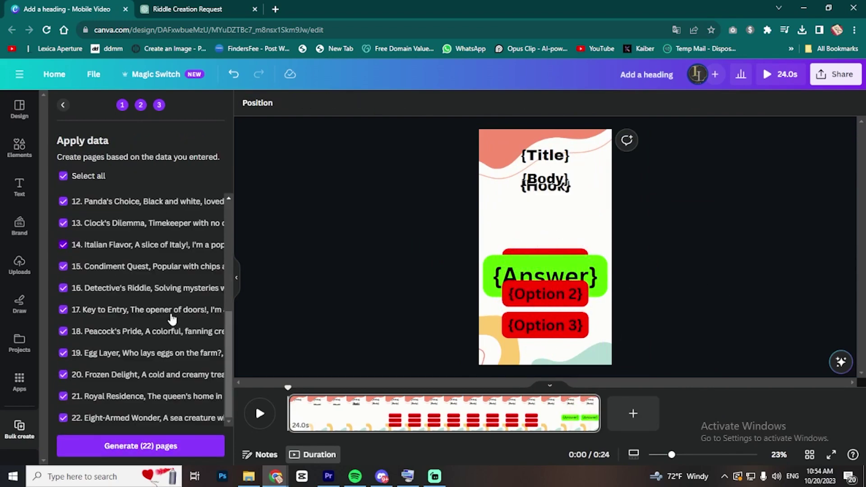
scroll(185, 338, "up", 5)
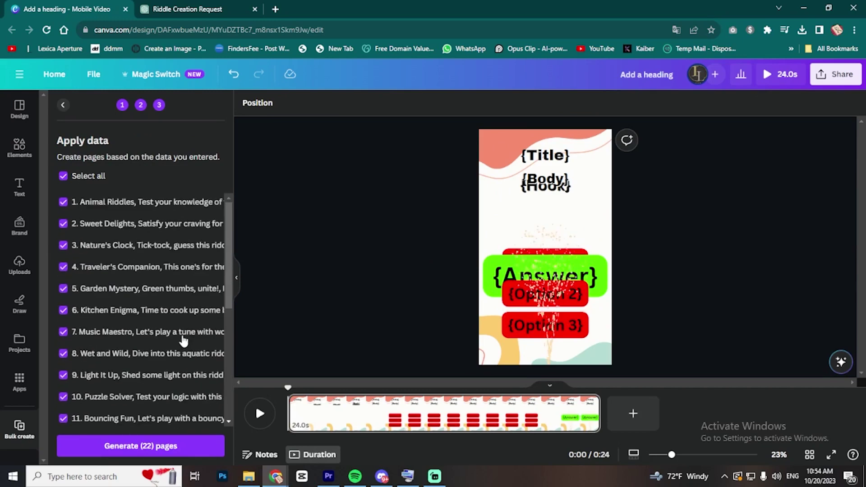
left_click(167, 456)
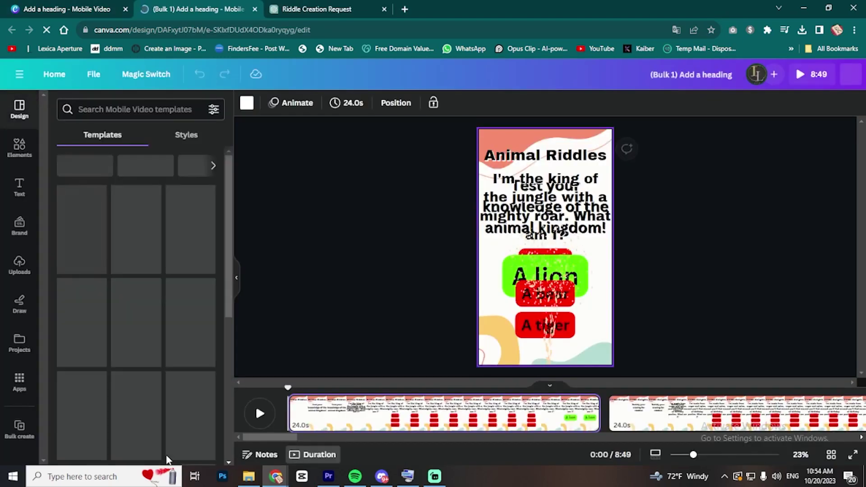
In the original template, delete the old background and search Elements for 'background'.
left_click(60, 7)
left_click(545, 216)
key("Delete")
left_click(20, 109)
left_click(19, 148)
scroll(170, 296, "down", 10)
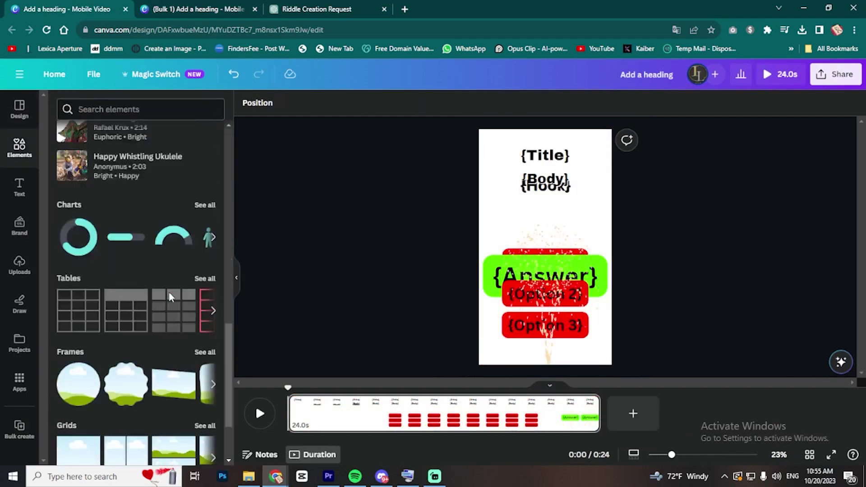
left_click(122, 110)
type("background")
key("Return")
Add the pastel watercolour image, stretch it over the page, and send it behind the text in Layers.
left_click_drag(170, 233, 516, 174)
left_click_drag(575, 231, 717, 379)
left_click_drag(560, 315, 543, 317)
left_click(444, 102)
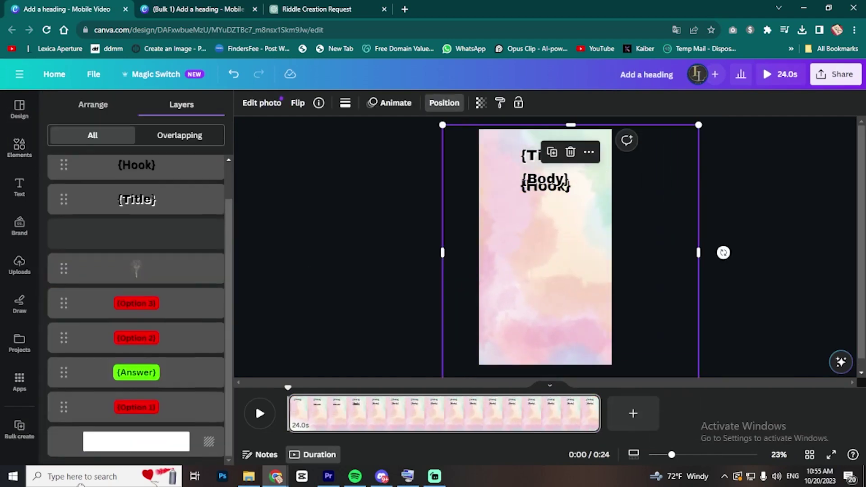
left_click_drag(135, 232, 135, 413)
left_click(548, 288)
left_click(725, 339)
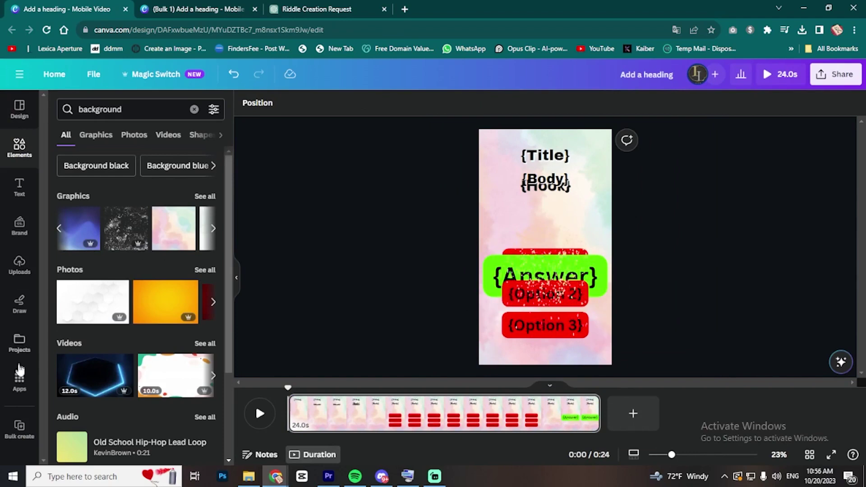
left_click(18, 430)
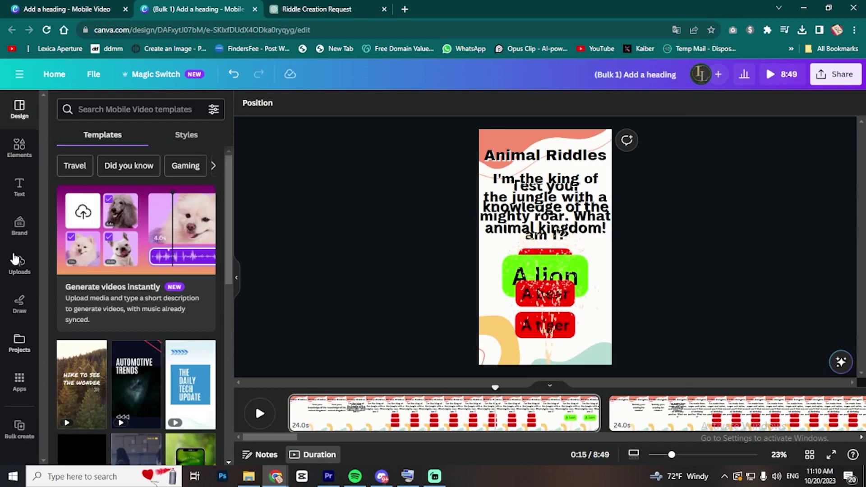
Add Veras Song from the audio library as the video's music.
left_click(18, 161)
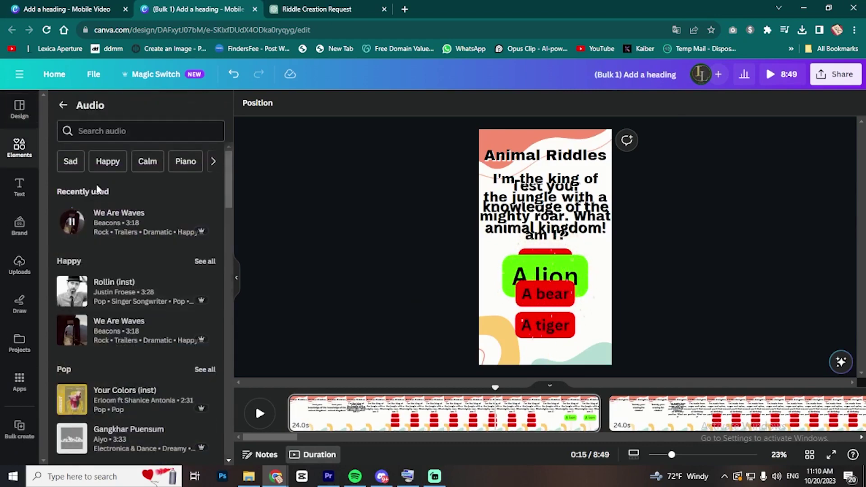
scroll(97, 188, "down", 7)
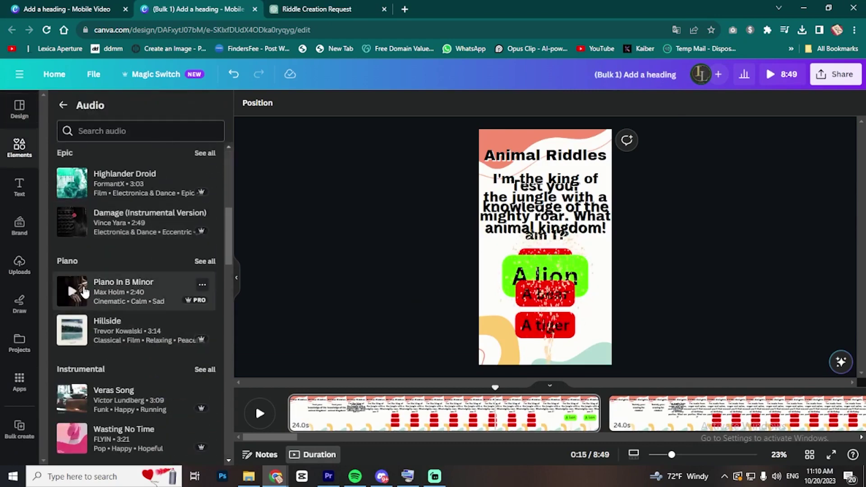
scroll(85, 316, "down", 5)
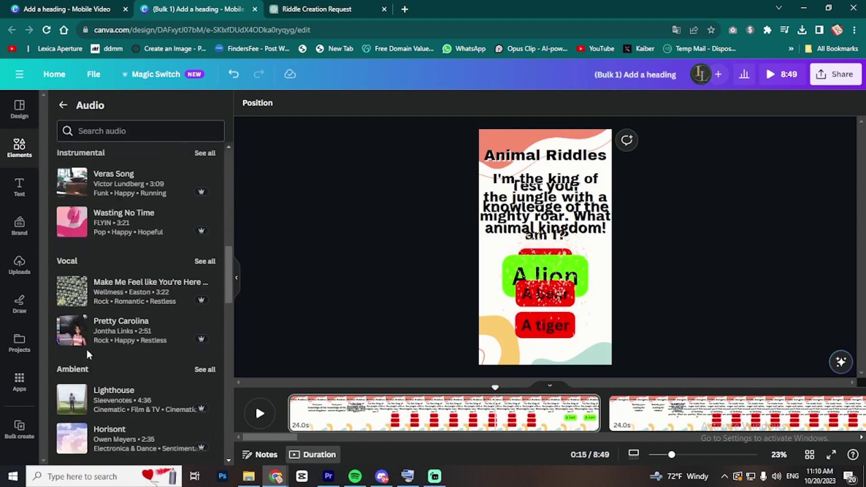
scroll(73, 282, "up", 1)
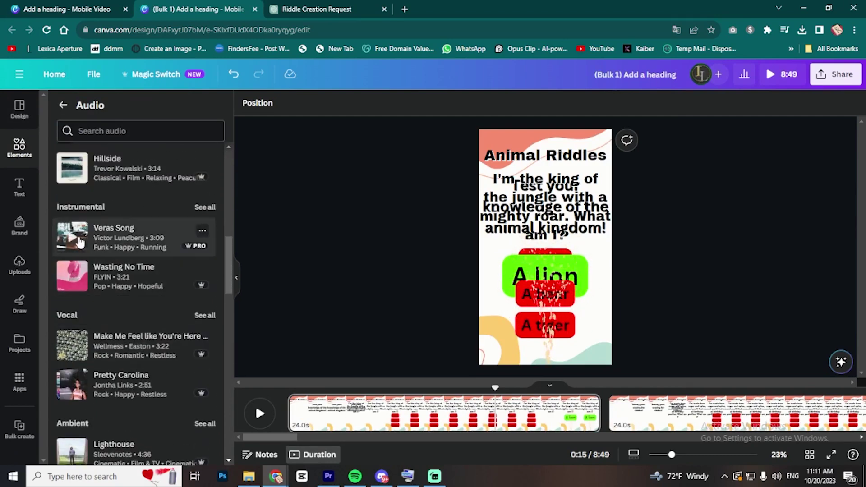
left_click(109, 244)
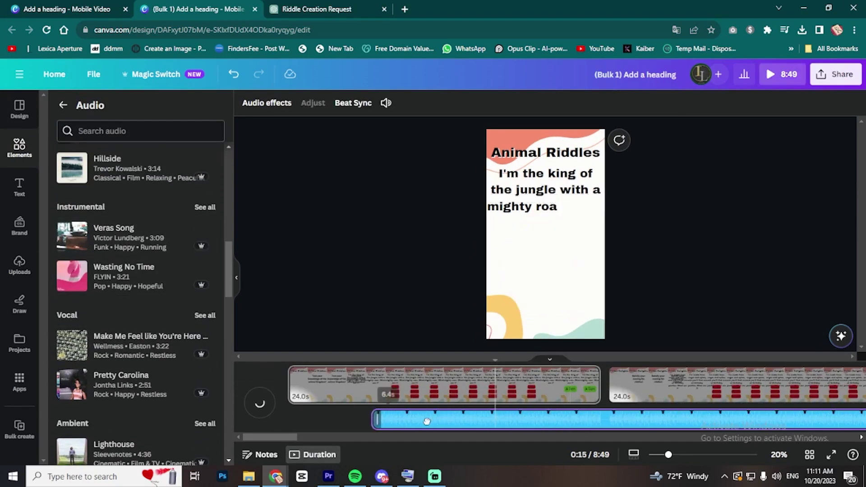
Start the music at 0:00, trim it to 23.9s, and duplicate it three times with Ctrl+D.
left_click_drag(372, 422, 358, 431)
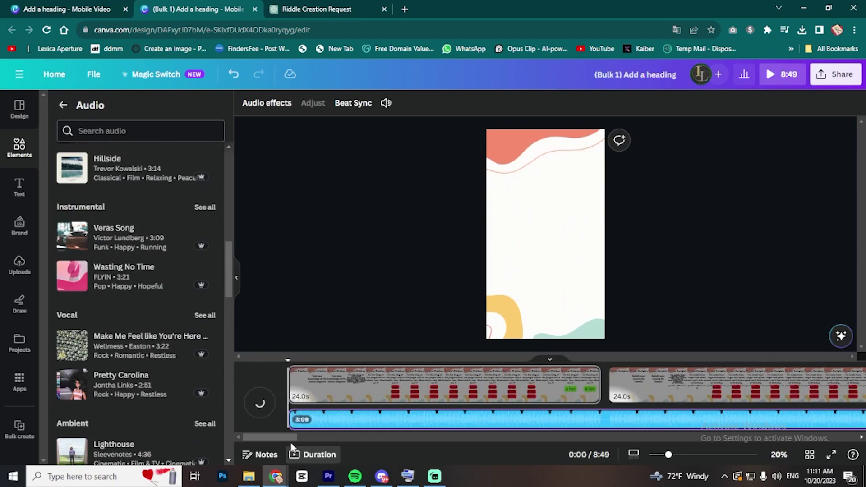
left_click_drag(289, 435, 322, 432)
left_click_drag(404, 434, 487, 431)
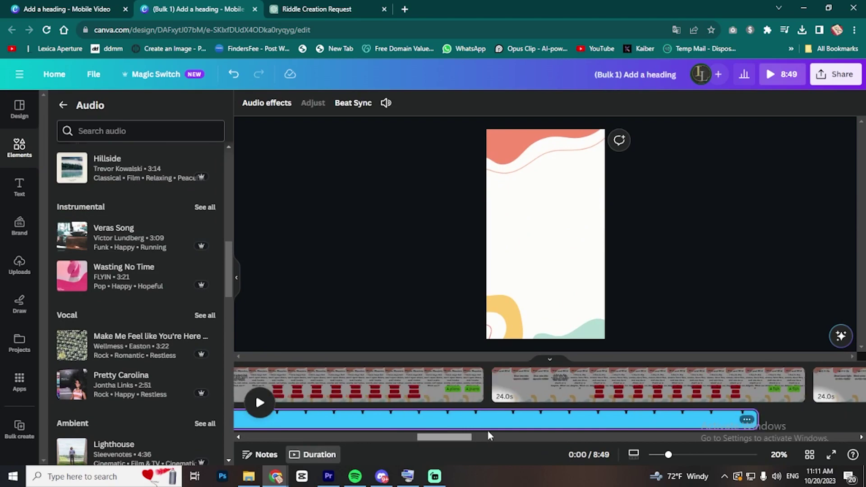
left_click_drag(535, 418, 488, 433)
left_click_drag(299, 437, 275, 436)
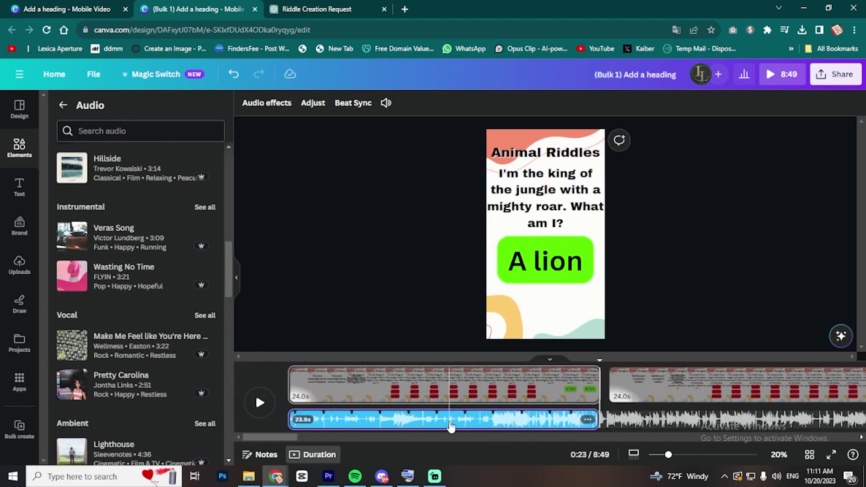
left_click(450, 424)
key("ctrl+d")
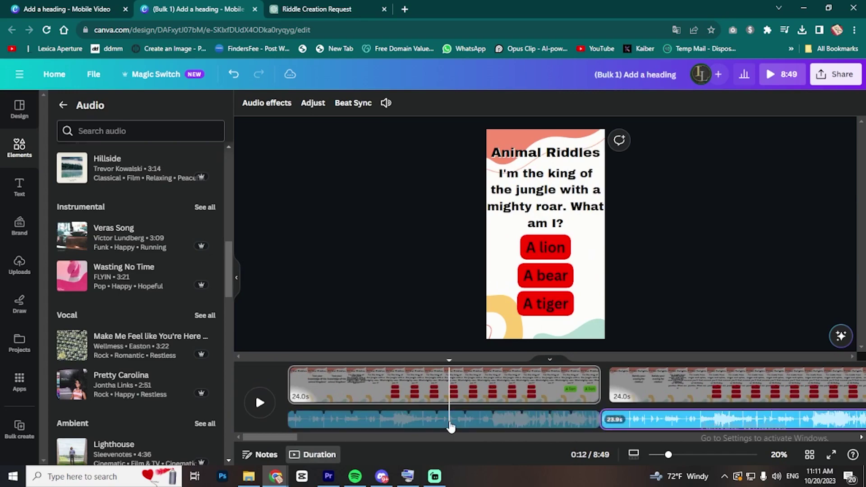
key("ctrl+d")
key("ctrl+d")
key("ctrl+d")
key("ctrl+d")
key("ctrl+d")
key("ctrl+d")
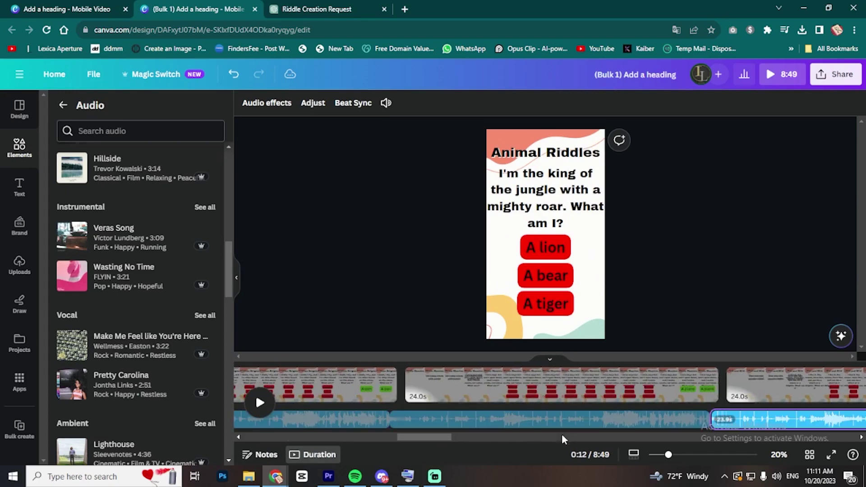
key("ctrl+d")
key("ctrl+d")
key("ctrl+d")
key("ctrl+d")
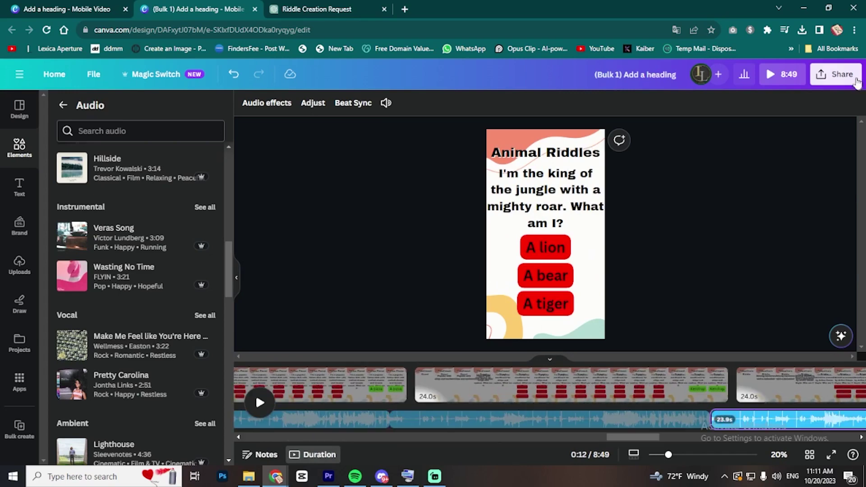
Download all 22 pages as 1080p MP4 video, with each page saved as a separate file.
left_click(855, 80)
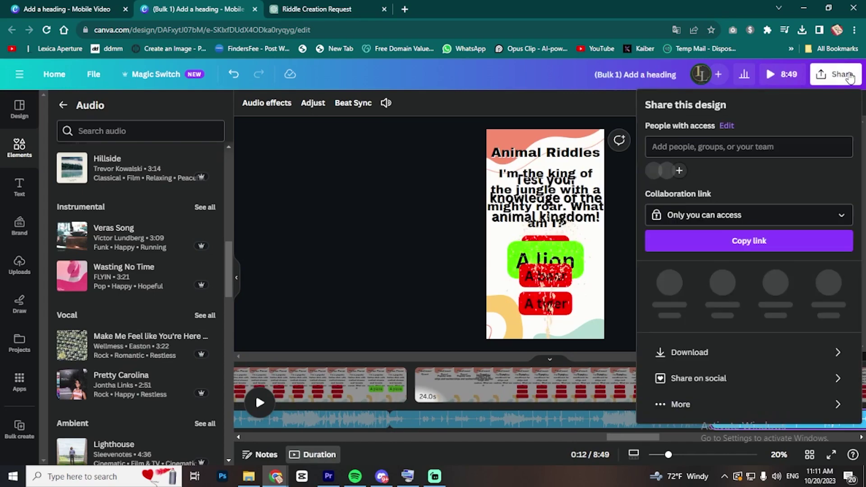
left_click(702, 344)
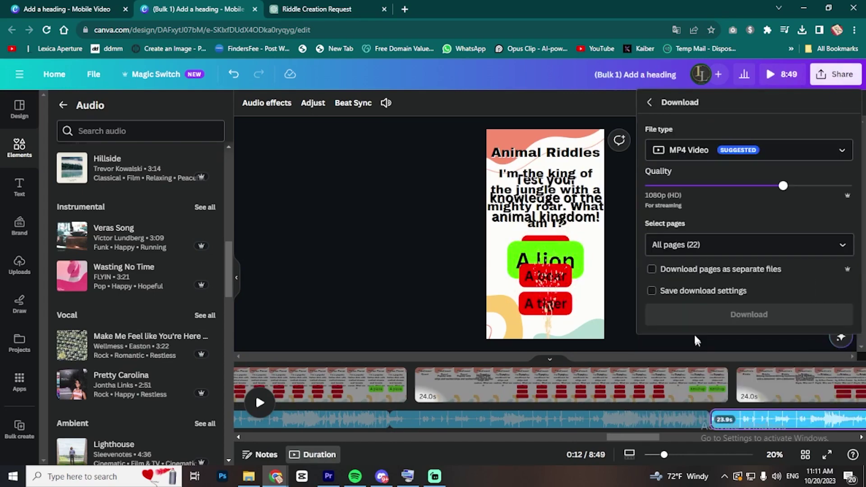
left_click(736, 277)
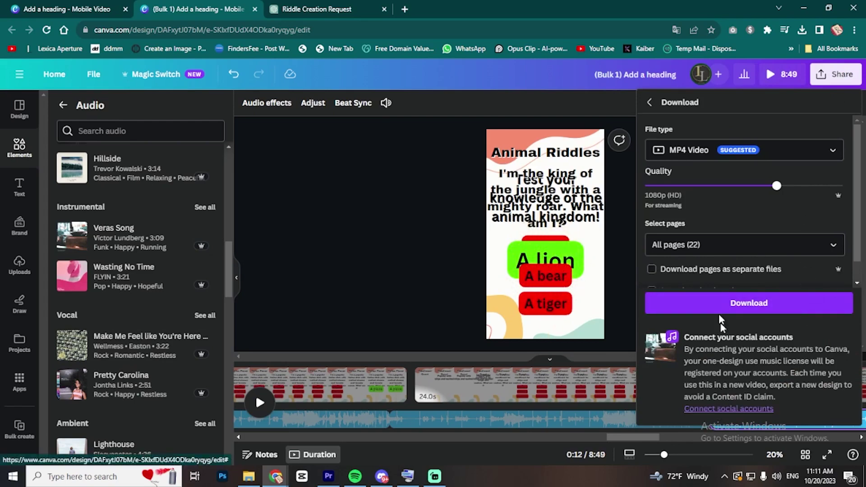
left_click(656, 276)
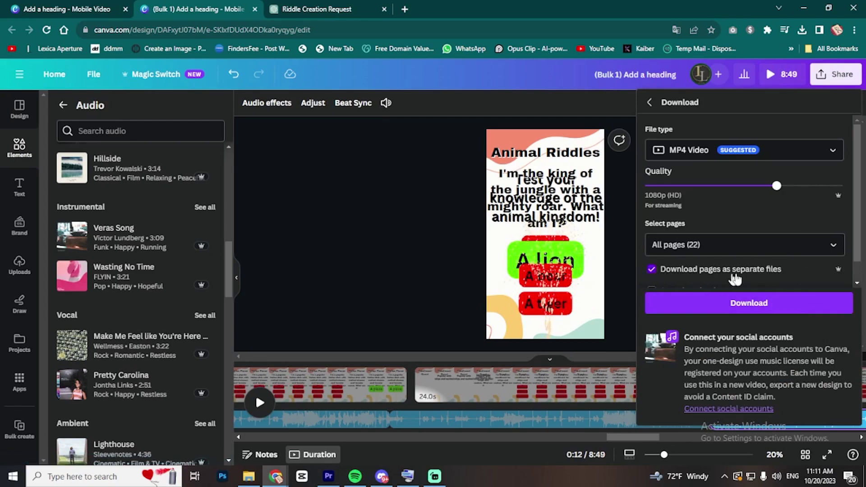
scroll(735, 276, "down", 1)
scroll(735, 270, "up", 1)
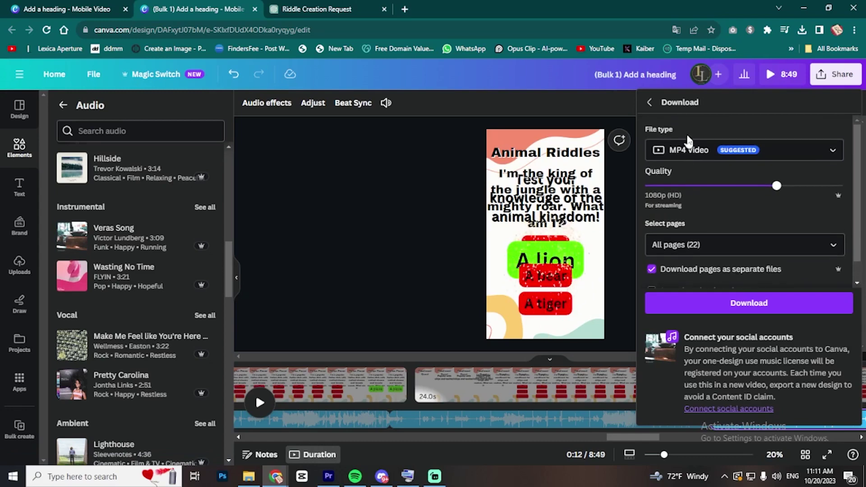
scroll(648, 270, "down", 1)
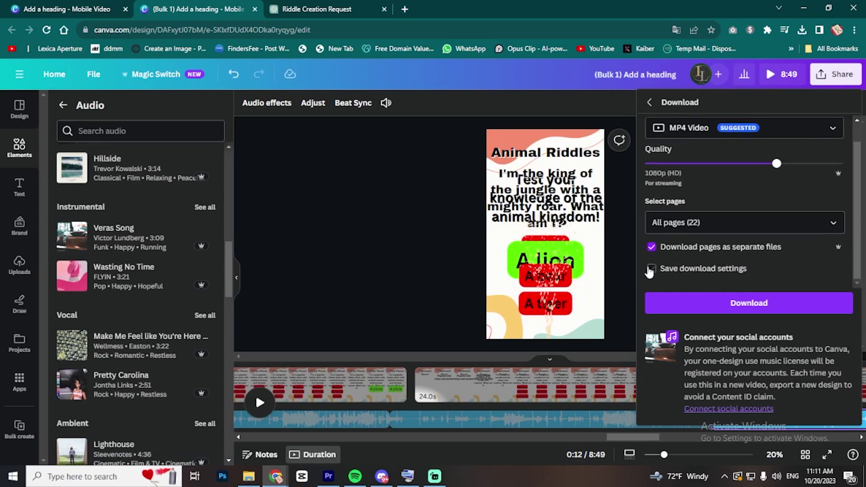
left_click(718, 310)
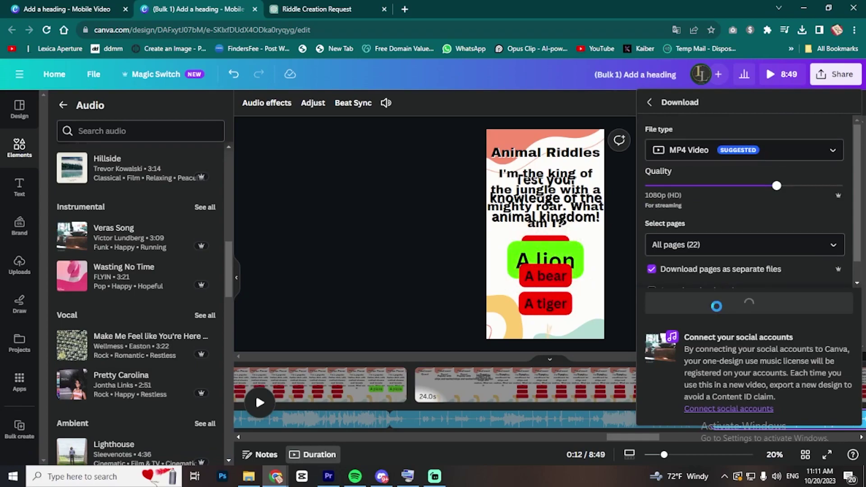